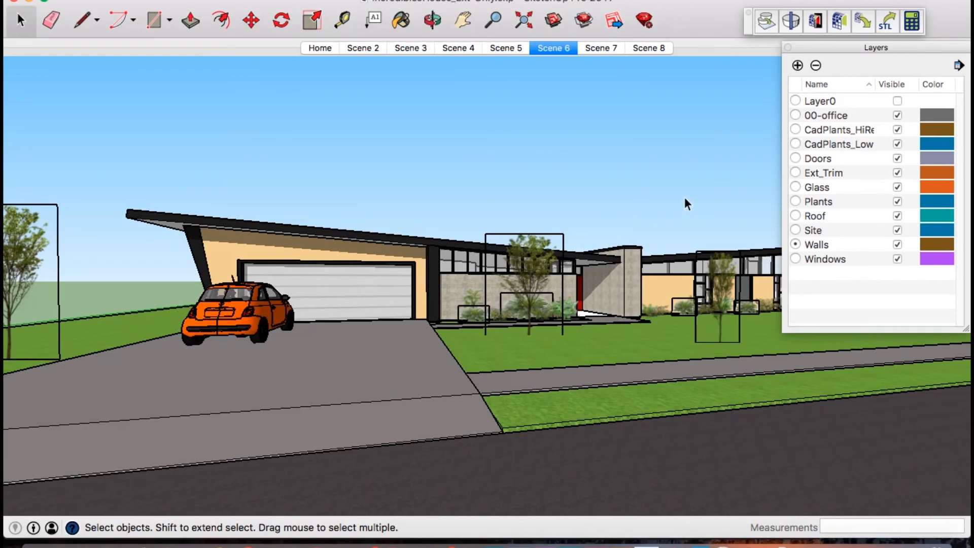
Examine the full house model from the street side, including its roof, driveway, car, lawn and plants
middle_click_drag(693, 189, 509, 213)
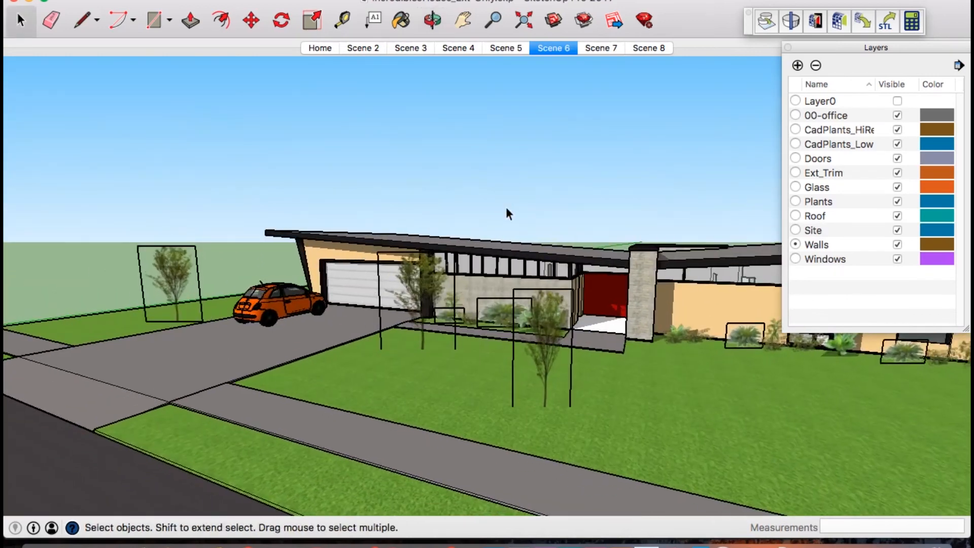
scroll(508, 213, "down", 5)
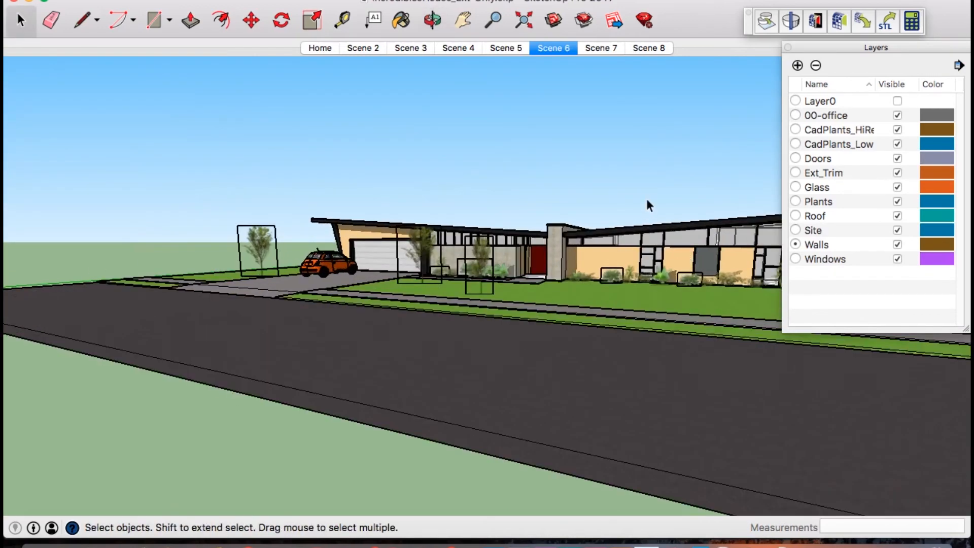
middle_click_drag(590, 168, 731, 247)
middle_click_drag(523, 233, 413, 229)
scroll(414, 228, "down", 3)
scroll(654, 223, "up", 4)
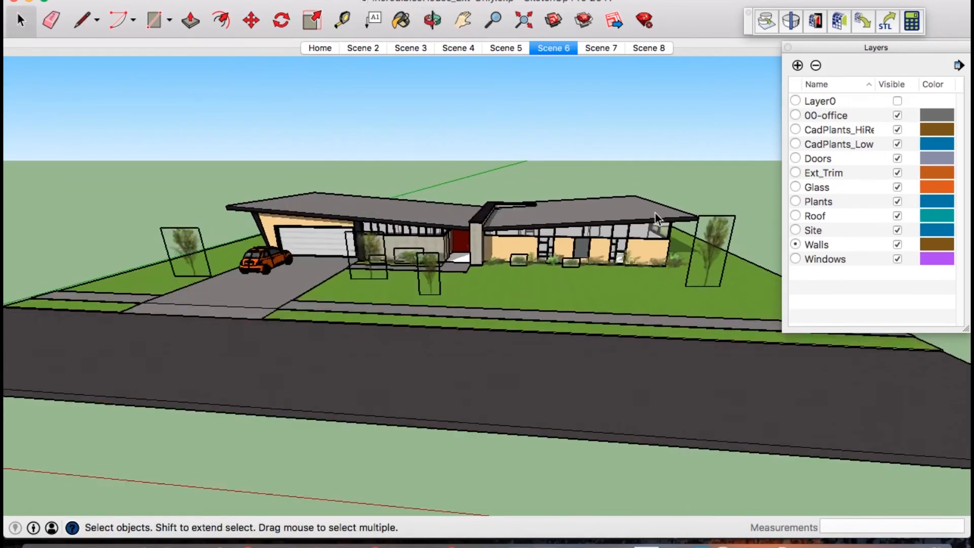
middle_click_drag(499, 261, 455, 294)
scroll(456, 294, "down", 2)
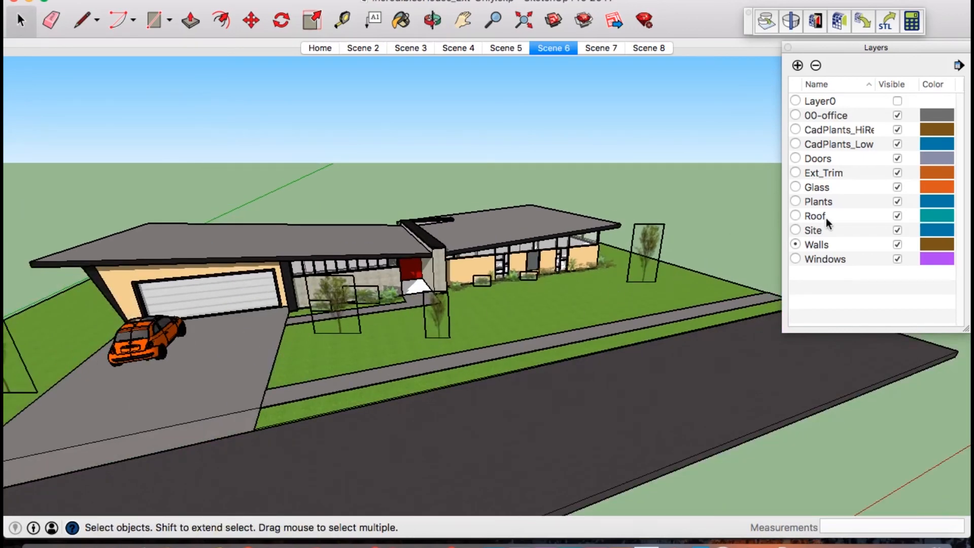
Hide the Roof, Ext_Trim and Doors layers while keeping Plants visible
left_click(897, 215)
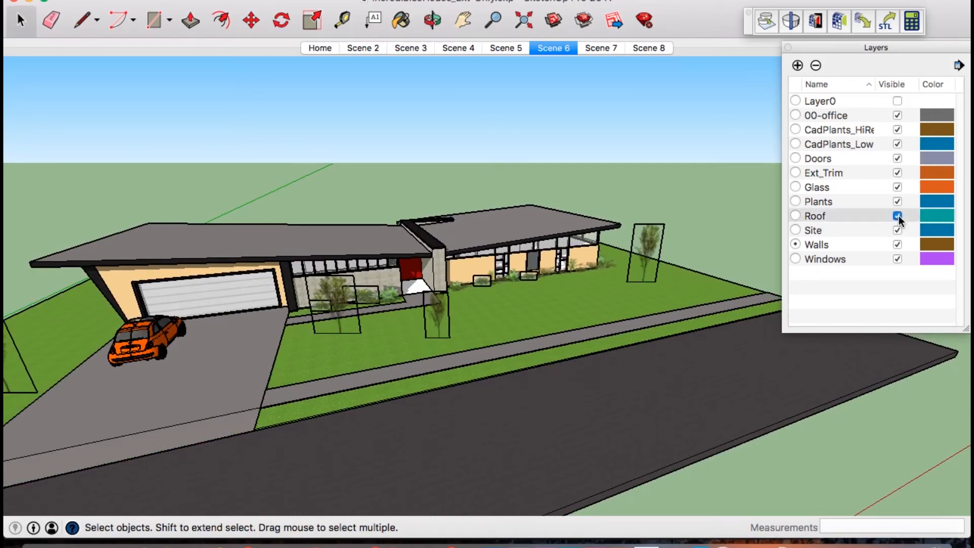
left_click(899, 202)
left_click(898, 201)
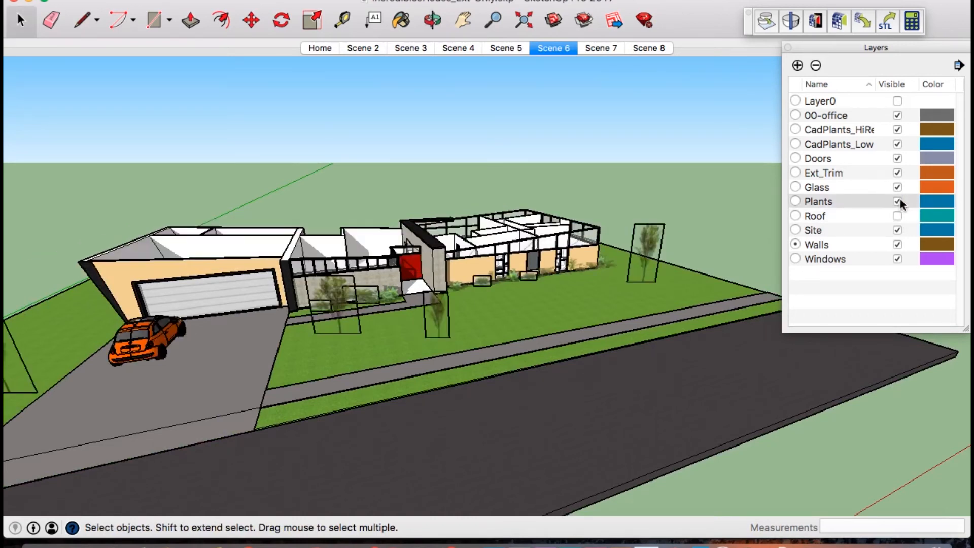
left_click(898, 173)
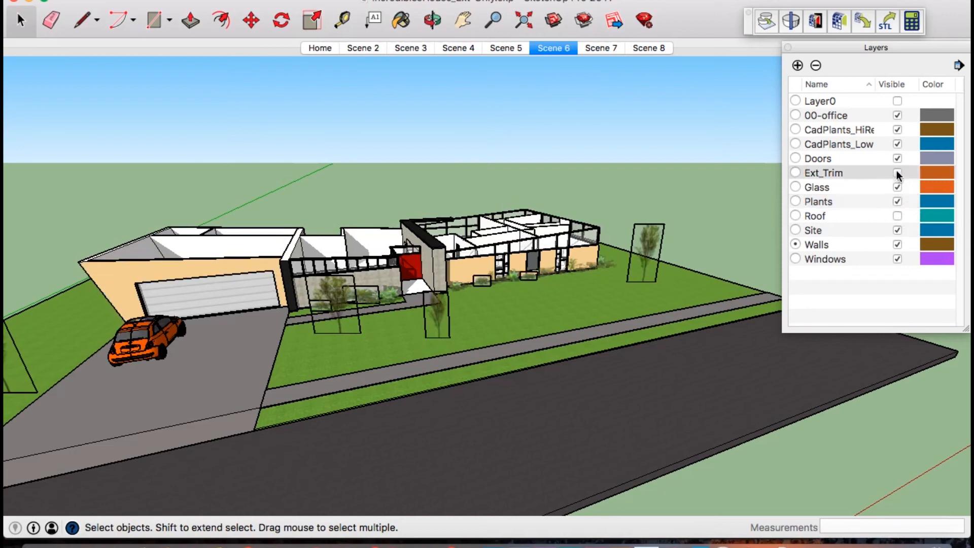
left_click(900, 156)
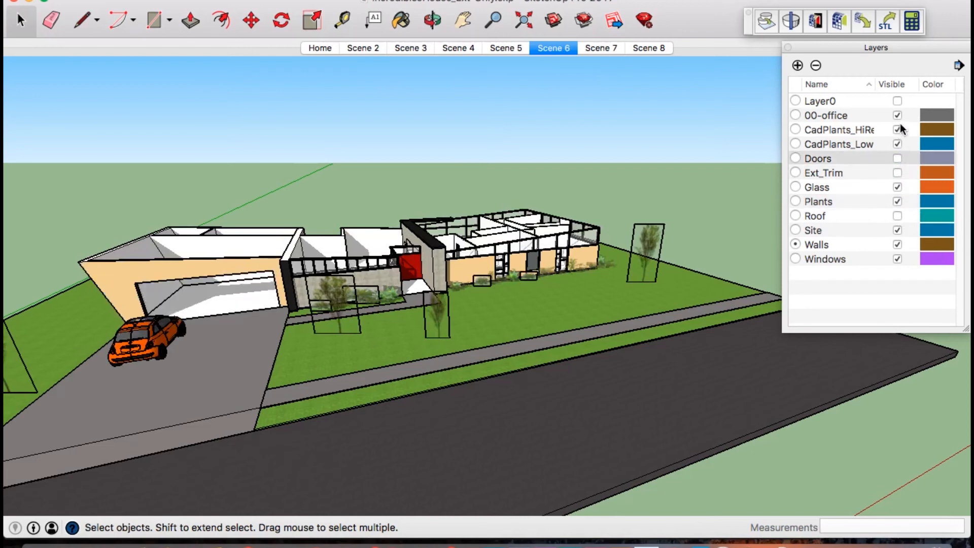
Make Site the current layer and hide the Windows, Walls, Glass and 00-office layers
left_click(898, 260)
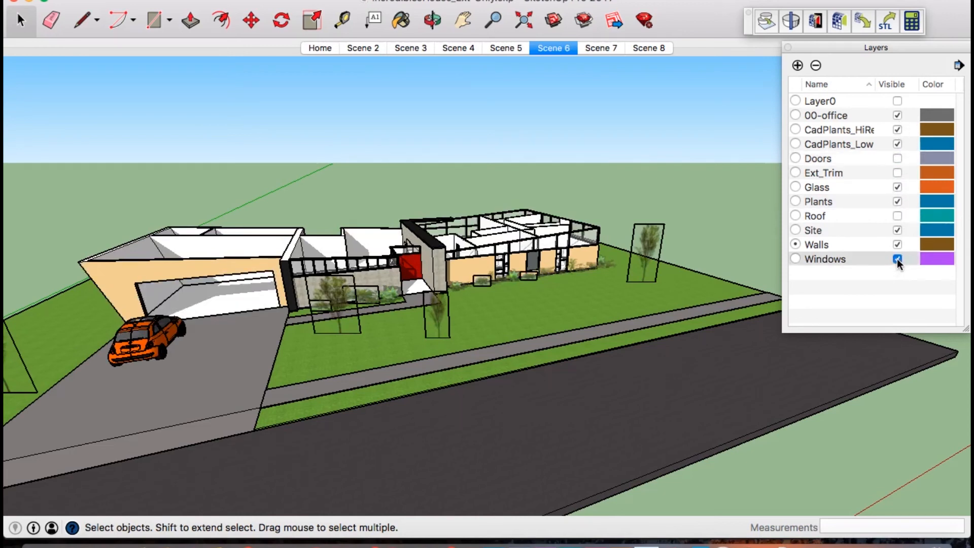
left_click(796, 231)
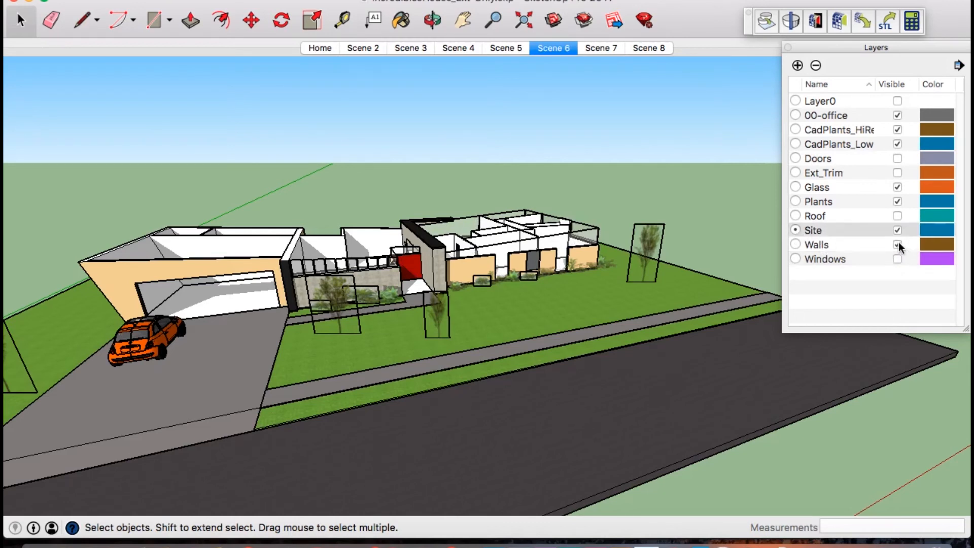
left_click(898, 245)
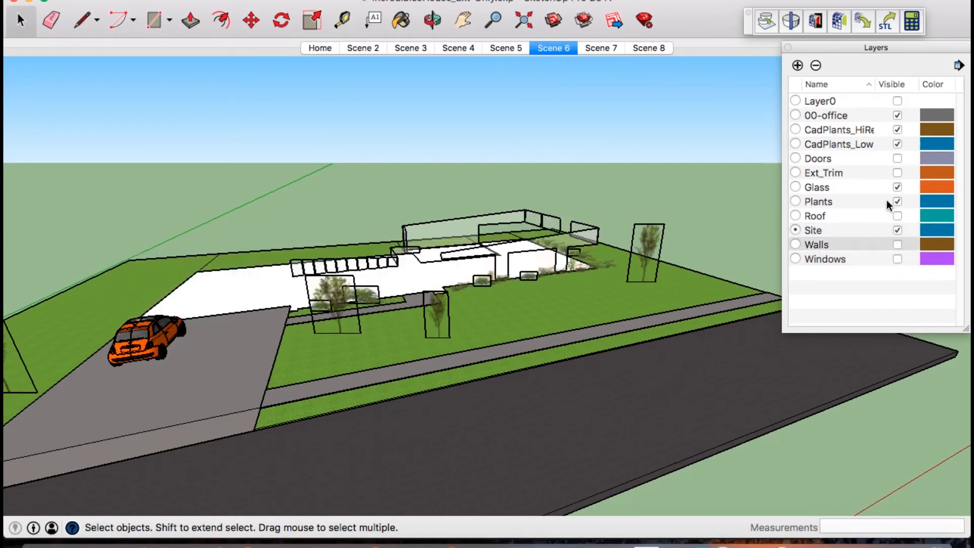
left_click(898, 188)
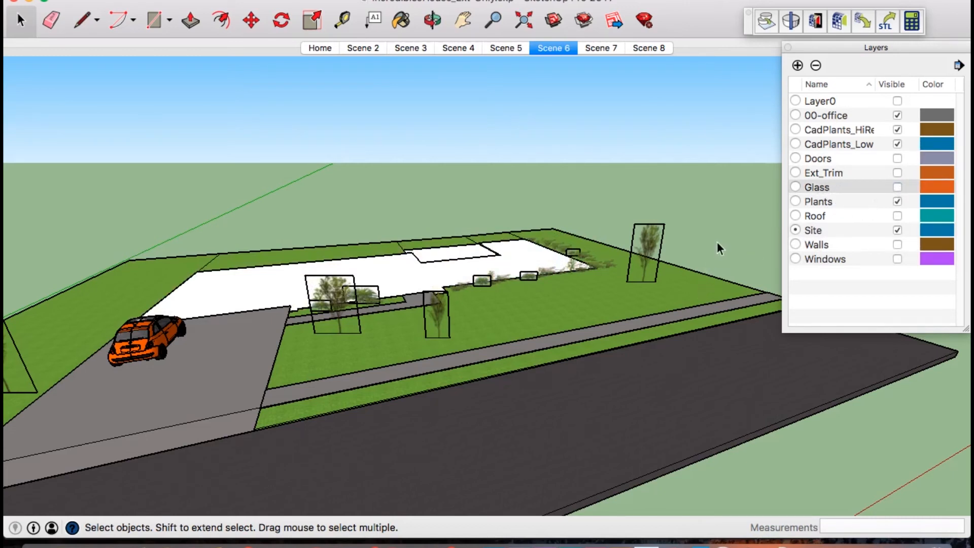
left_click(899, 115)
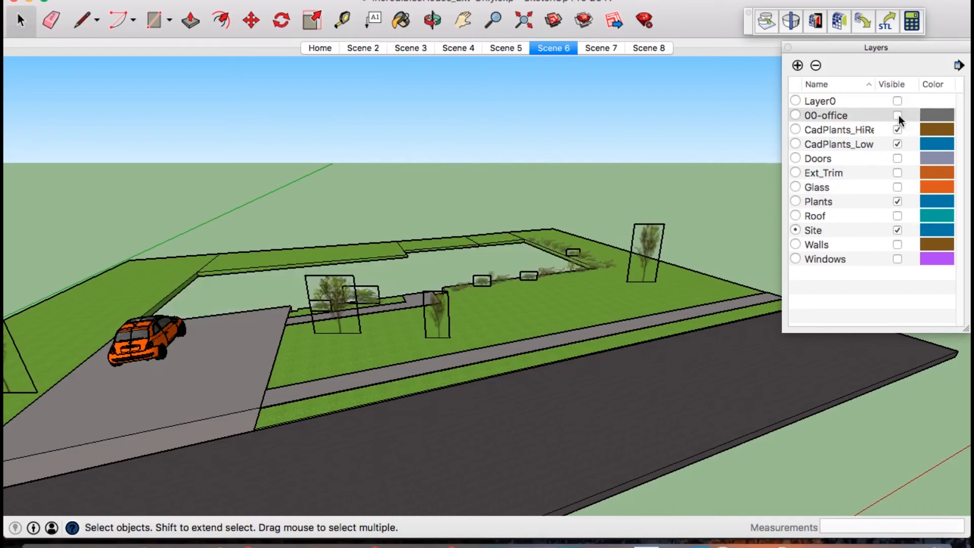
Select the whole visible site, including the lawn, road, driveway, car and trees, and delete it
scroll(523, 263, "down", 5)
middle_click_drag(530, 262, 467, 326)
scroll(491, 295, "up", 4)
scroll(492, 293, "down", 3)
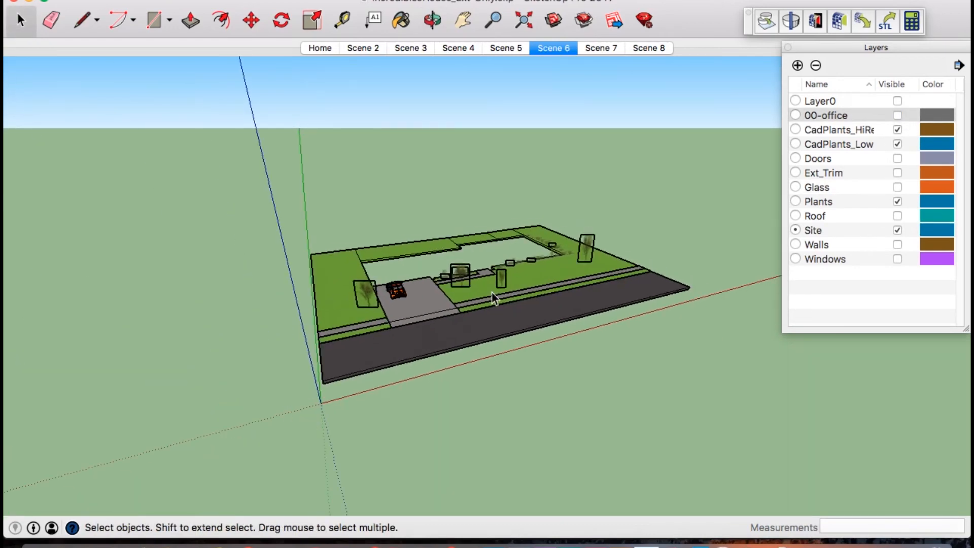
left_click_drag(433, 365, 296, 392)
key("Delete")
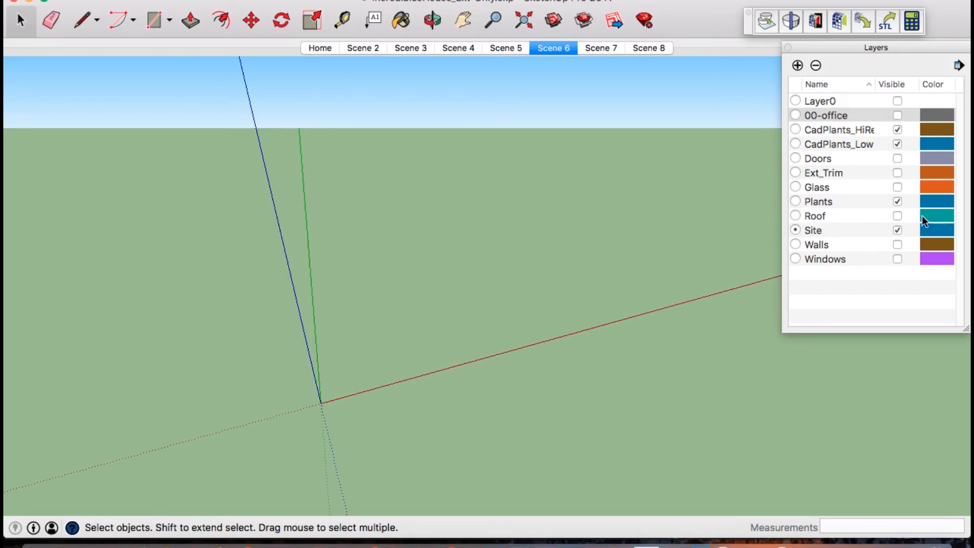
Show the Roof, Walls, Windows, Glass, Ext_Trim, Doors and 00-office layers again
left_click(898, 216)
left_click(898, 244)
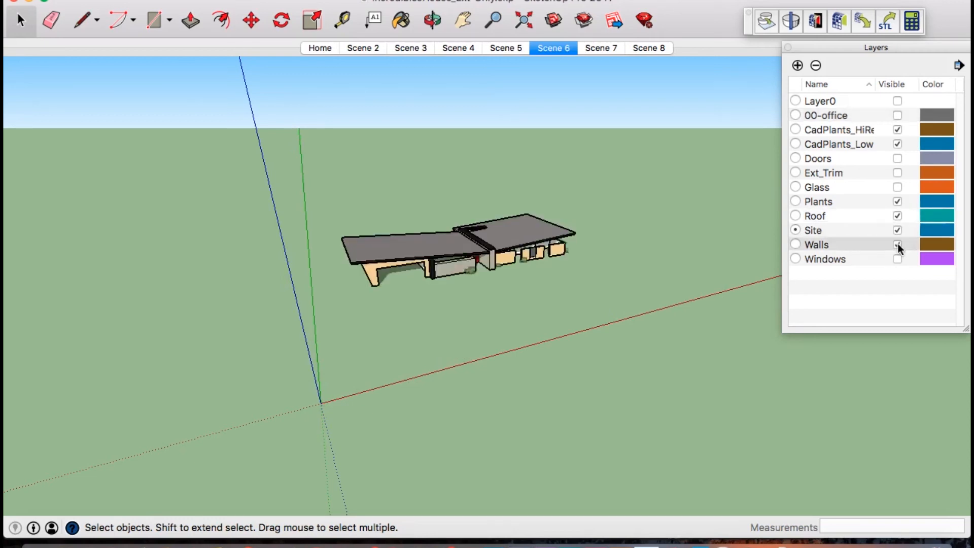
left_click(897, 258)
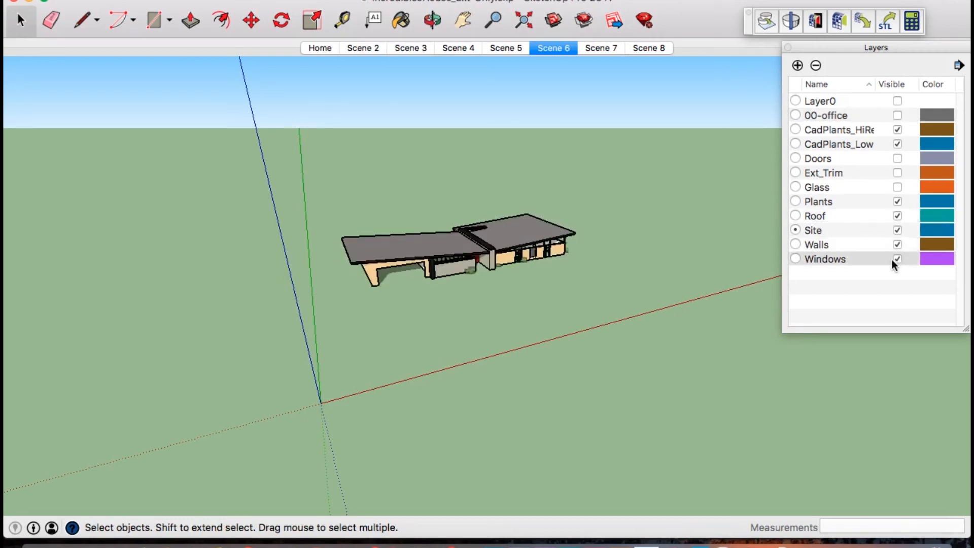
left_click(898, 187)
left_click(898, 173)
left_click(898, 158)
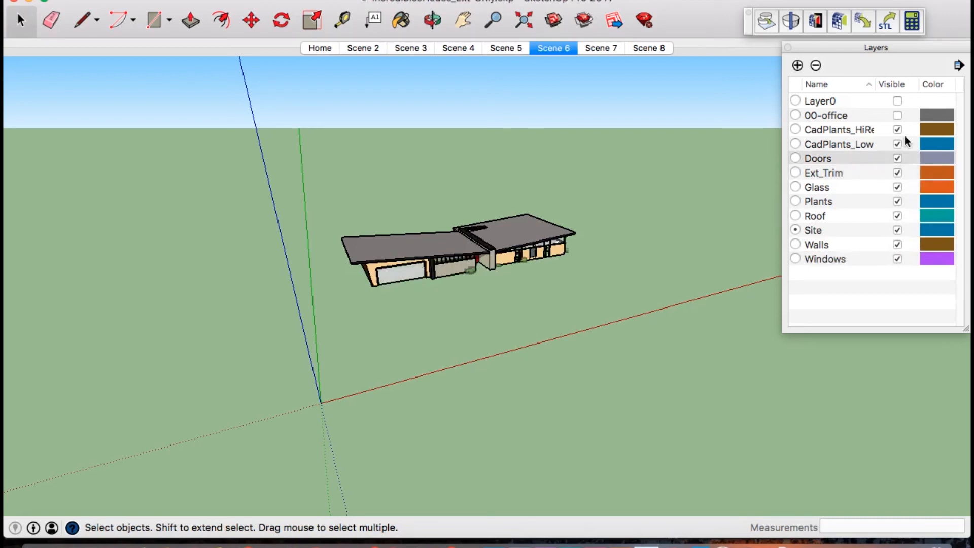
left_click(897, 115)
Delete the leftover plants in front of the stone wall beside the entrance
scroll(462, 280, "up", 10)
left_click(468, 282)
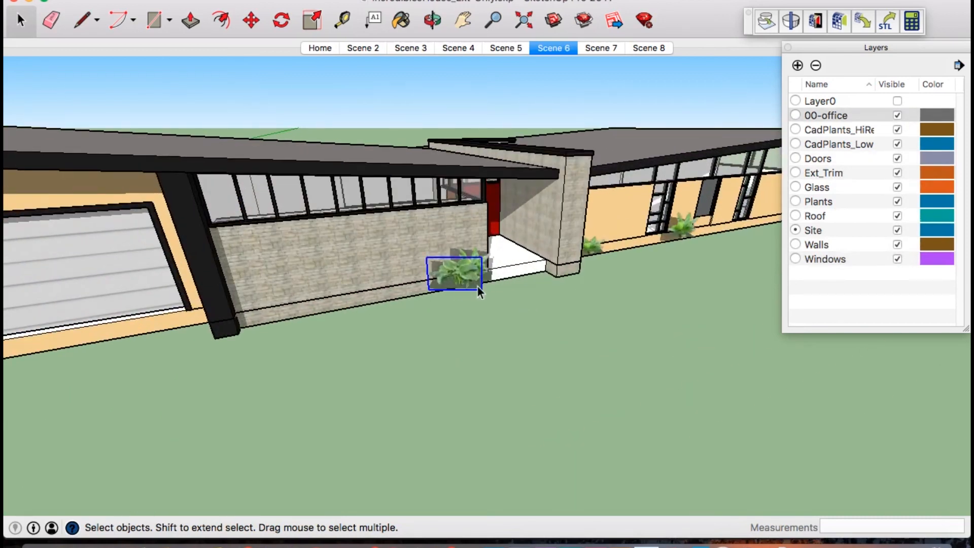
key("Delete")
key("Delete")
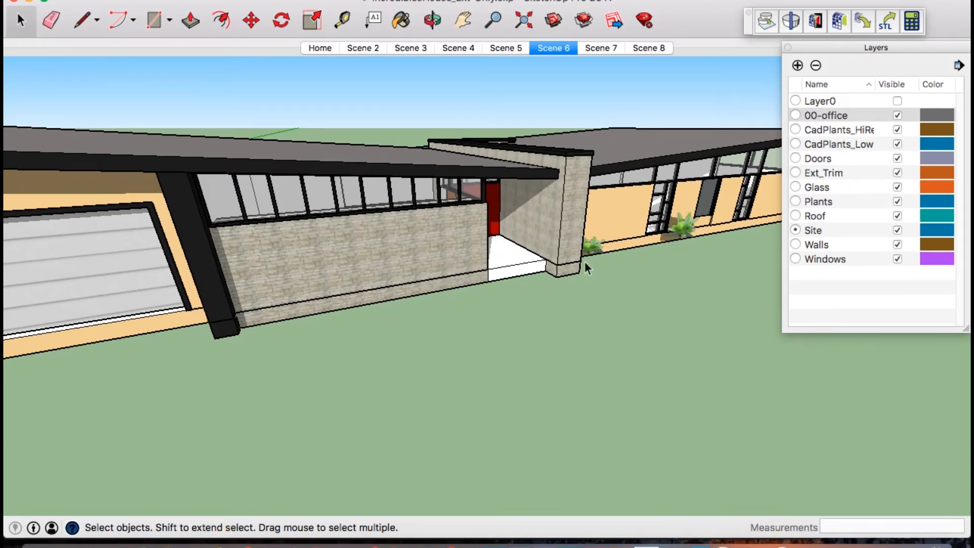
scroll(609, 253, "down", 4)
middle_click_drag(620, 247, 453, 310)
scroll(515, 281, "up", 3)
scroll(513, 279, "down", 6)
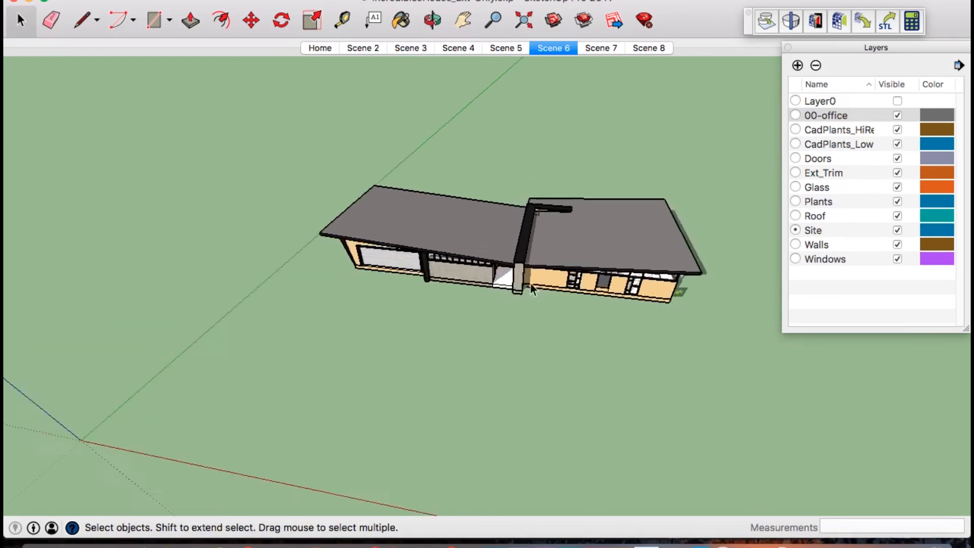
Turn off the display of shadows in the model
middle_click_drag(601, 294, 414, 270)
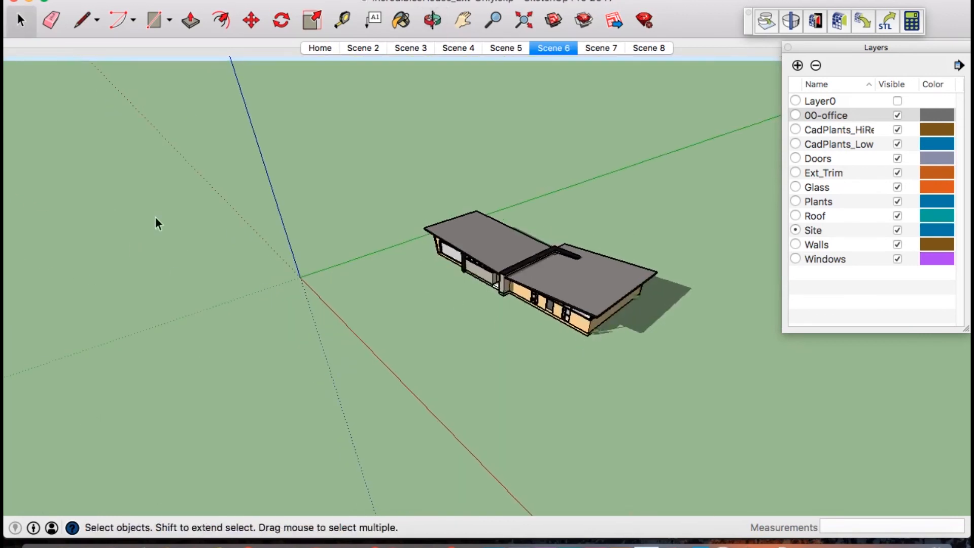
left_click(188, 2)
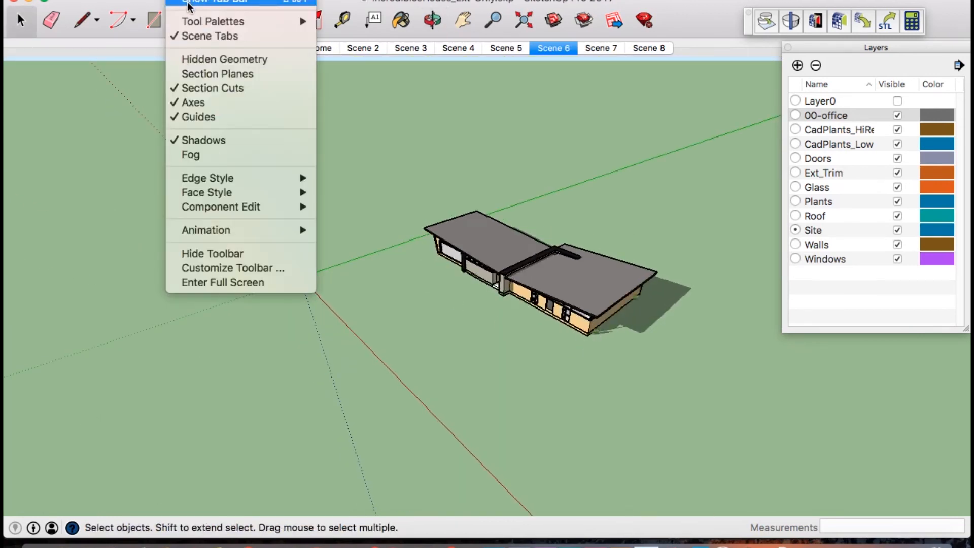
mouse_move(186, 23)
left_click(180, 139)
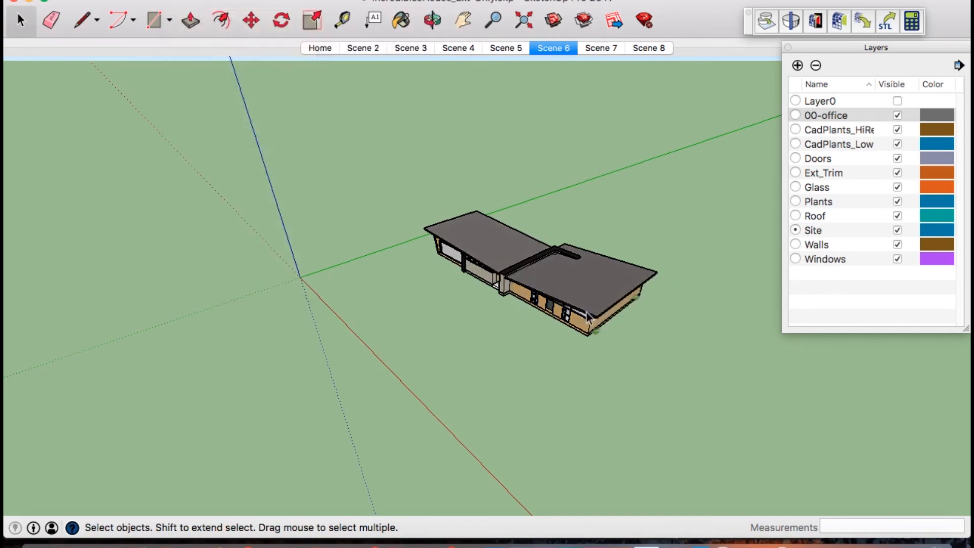
Remove the leftover plants along the end wall of the house and check the rear for others
scroll(608, 356, "up", 6)
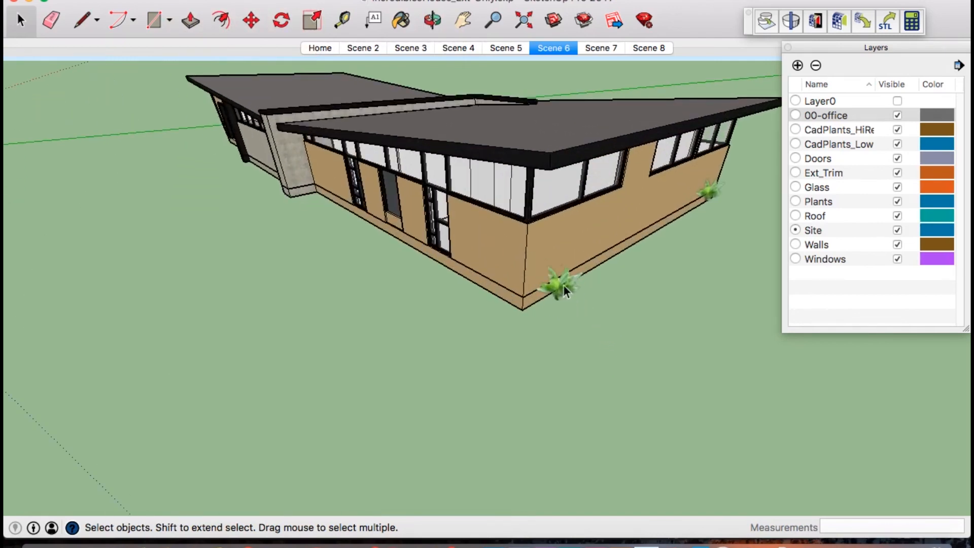
left_click(535, 309)
middle_click_drag(535, 309, 662, 309)
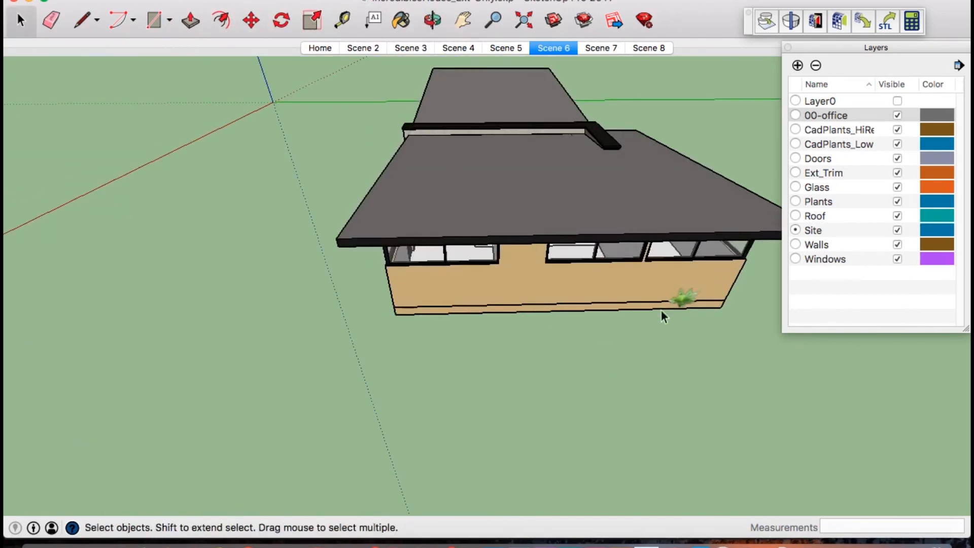
scroll(487, 315, "down", 6)
middle_click_drag(488, 306, 360, 166)
middle_click_drag(594, 279, 419, 285)
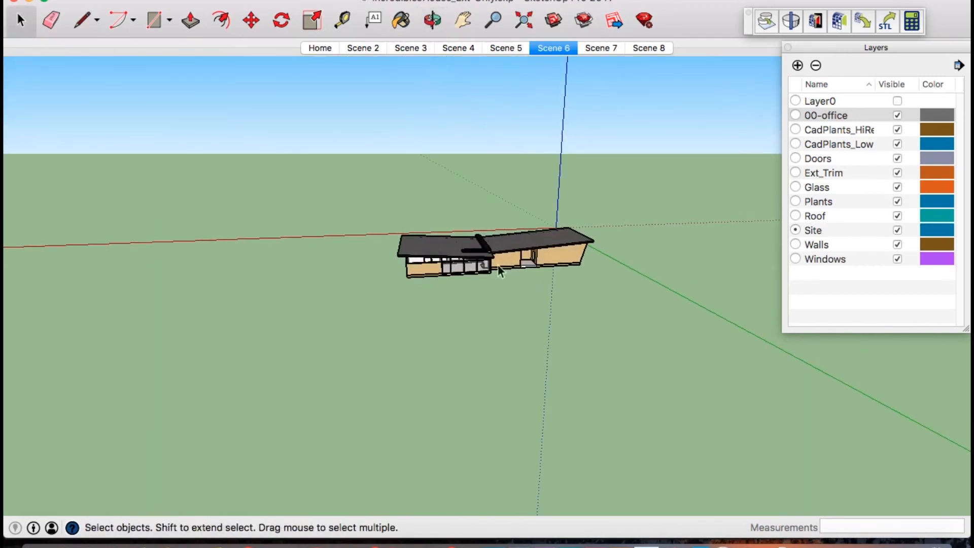
middle_click_drag(528, 264, 196, 235)
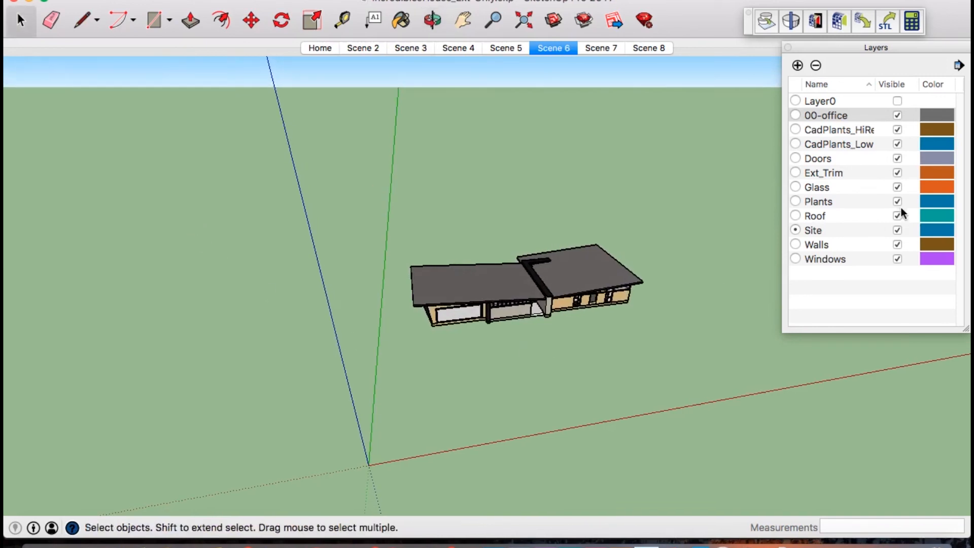
Show Layer0 and delete the imported site plan and elevation linework on the ground
left_click(898, 100)
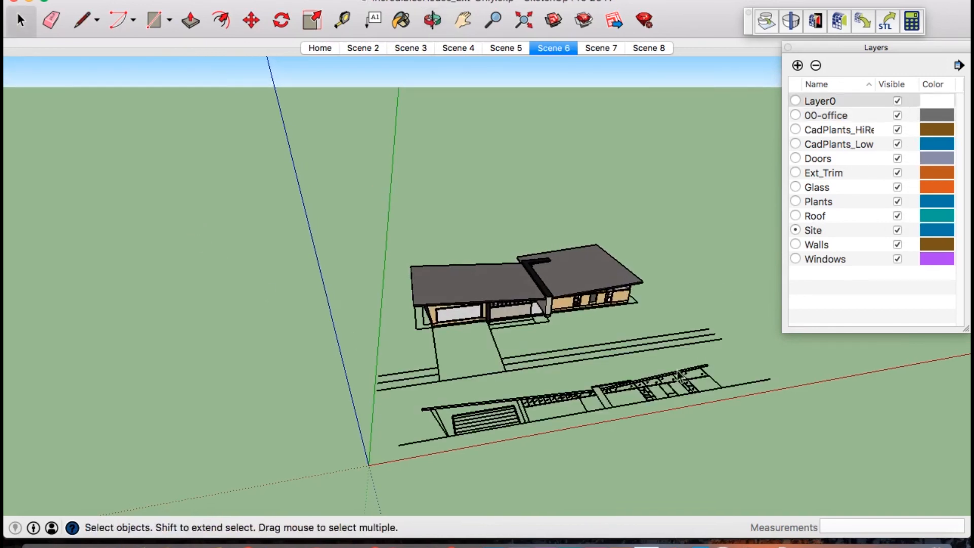
left_click(625, 390)
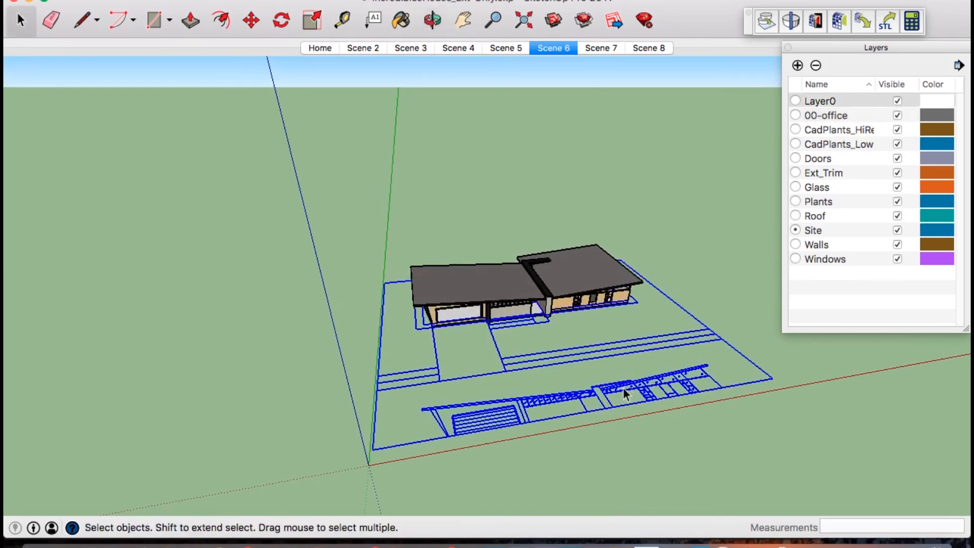
key("Delete")
middle_click_drag(701, 299, 681, 278)
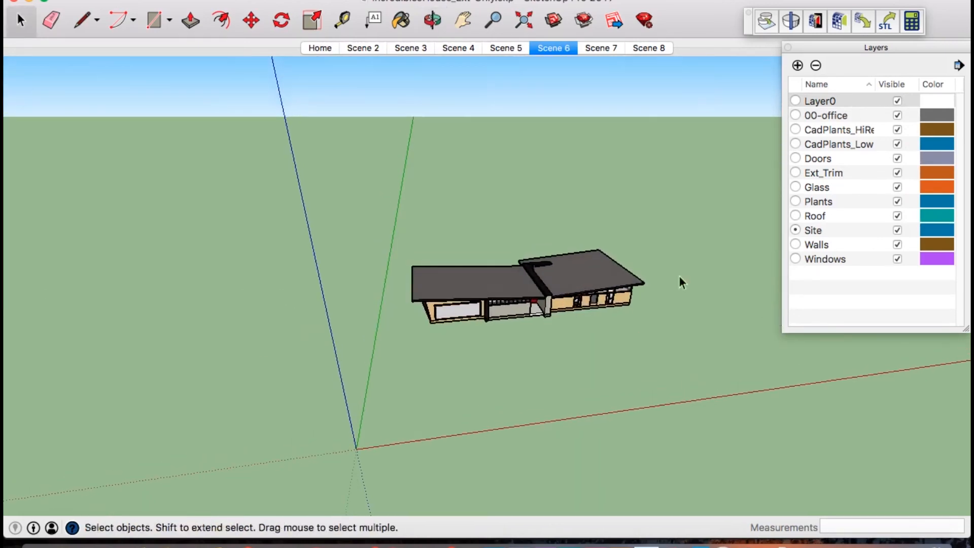
Examine the stripped-down house and its simplified white 3D-print version from several angles
scroll(552, 312, "up", 3)
middle_click_drag(552, 312, 717, 265)
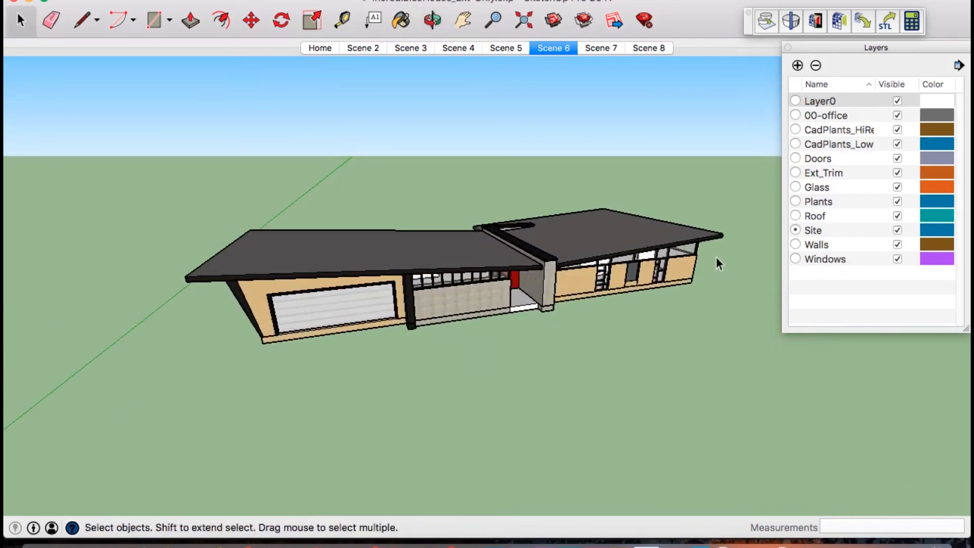
middle_click_drag(436, 279, 564, 260)
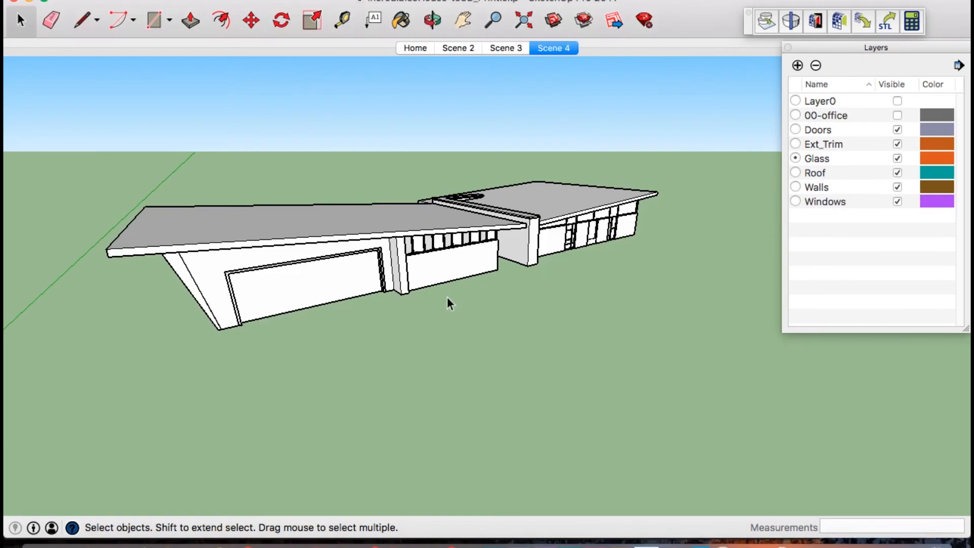
middle_click_drag(448, 300, 287, 344)
scroll(462, 273, "down", 3)
middle_click_drag(627, 284, 401, 279)
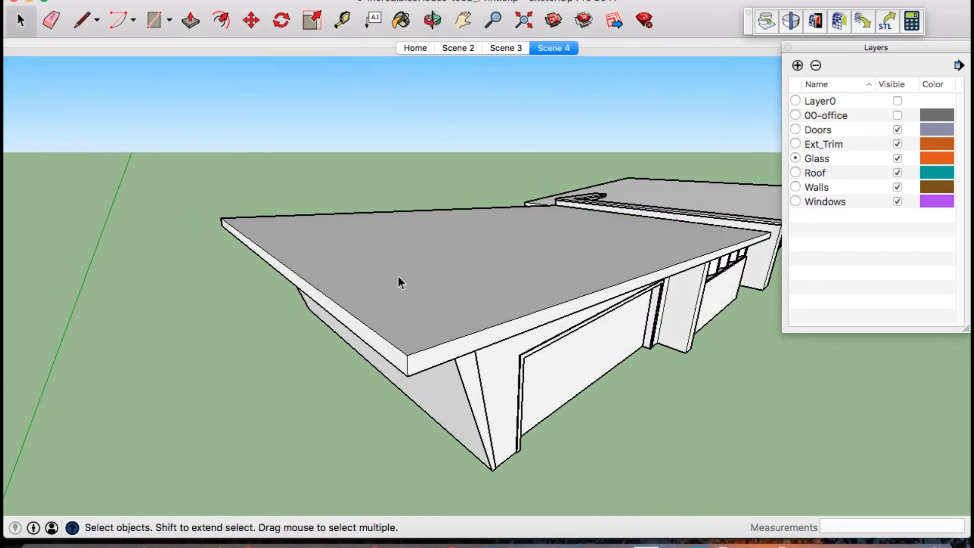
scroll(529, 218, "down", 5)
middle_click_drag(628, 241, 540, 174)
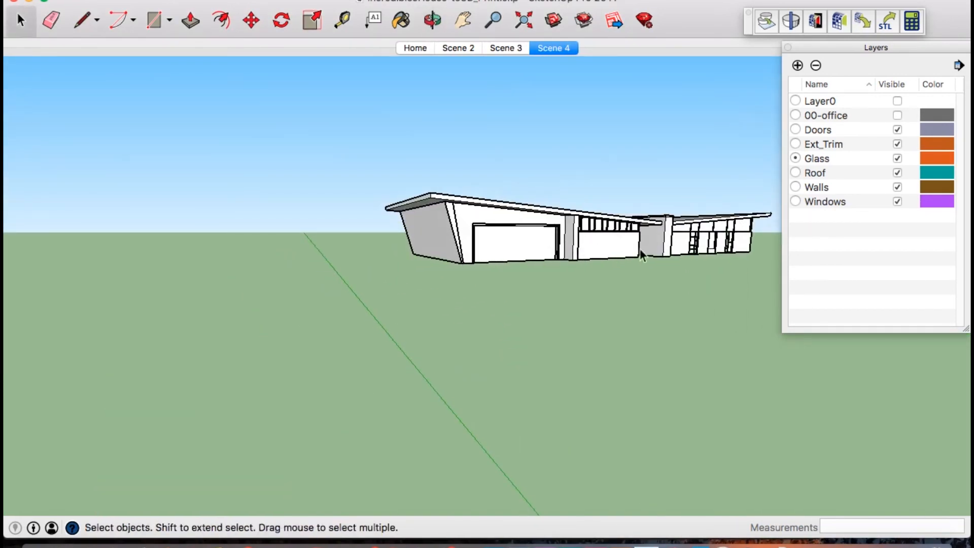
Examine the stripped-down house from the front, from underneath and from above the roof
scroll(708, 255, "down", 3)
scroll(655, 264, "up", 4)
scroll(637, 261, "up", 2)
middle_click_drag(637, 260, 602, 252)
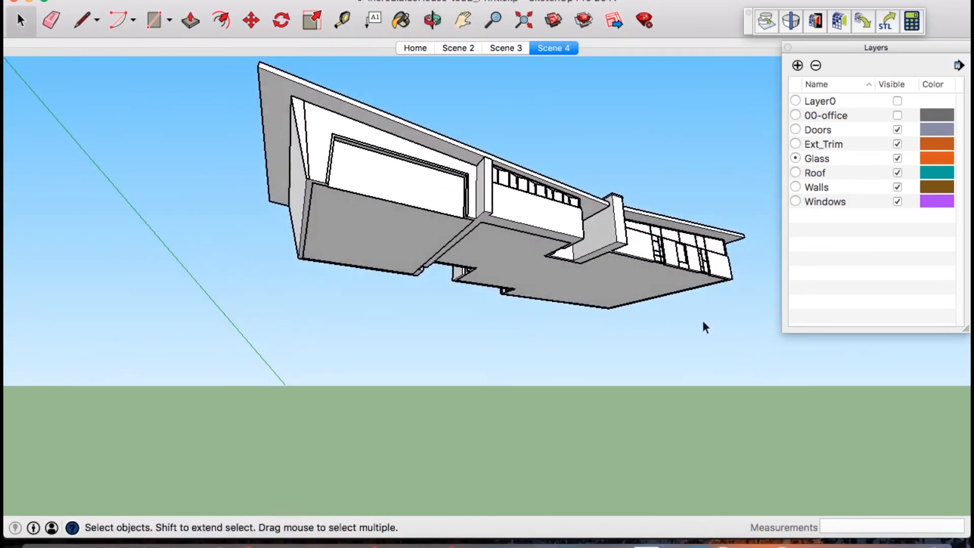
middle_click_drag(647, 270, 579, 176)
scroll(576, 289, "down", 2)
scroll(558, 160, "down", 3)
scroll(652, 191, "up", 3)
middle_click_drag(653, 191, 669, 215)
scroll(663, 187, "up", 3)
scroll(655, 188, "down", 3)
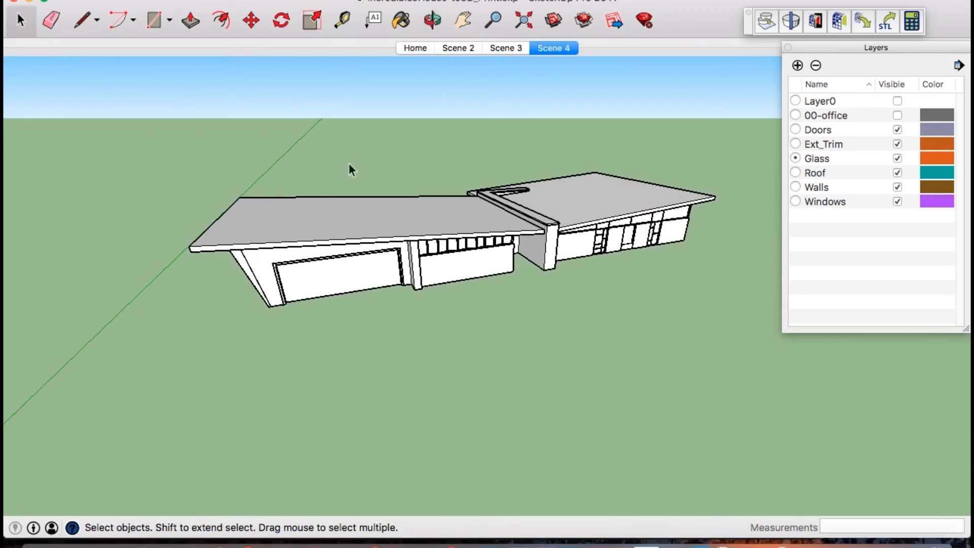
Measure the width of the projecting wall's end face at its base between the two house wings
left_click(342, 21)
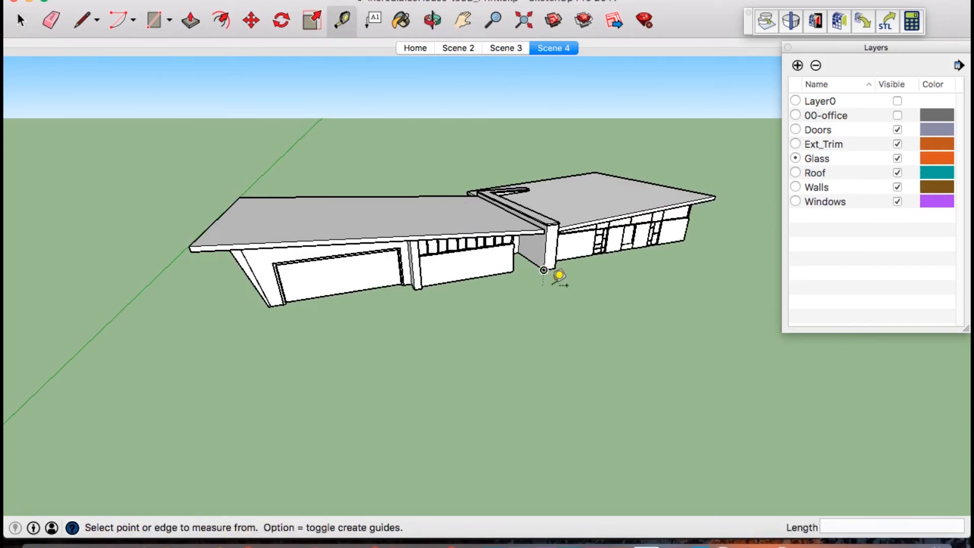
scroll(563, 275, "up", 4)
left_click(527, 260)
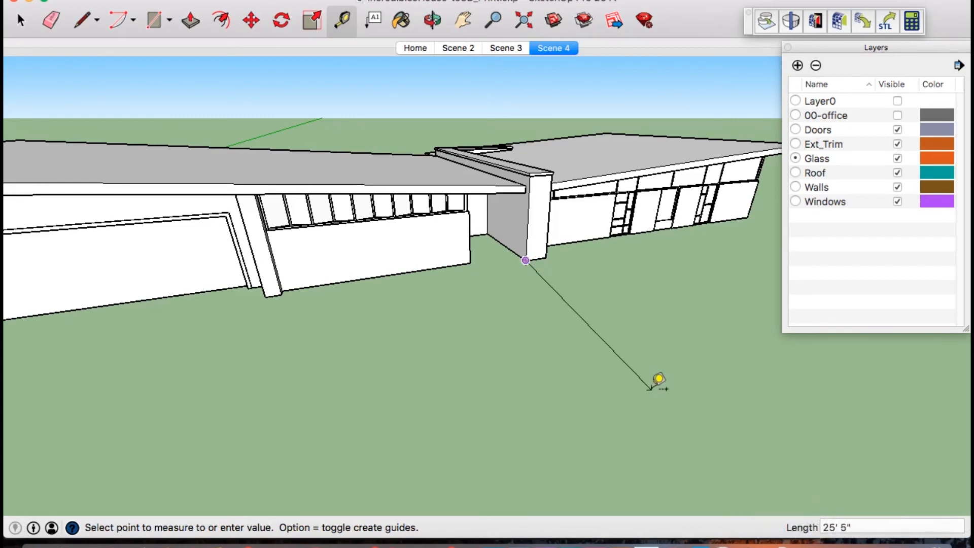
left_click(553, 247)
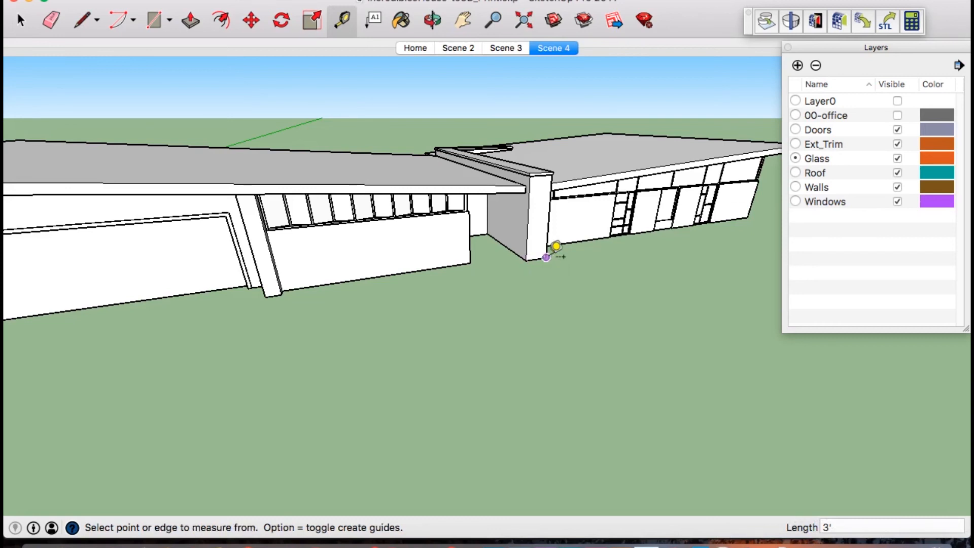
scroll(587, 307, "down", 5)
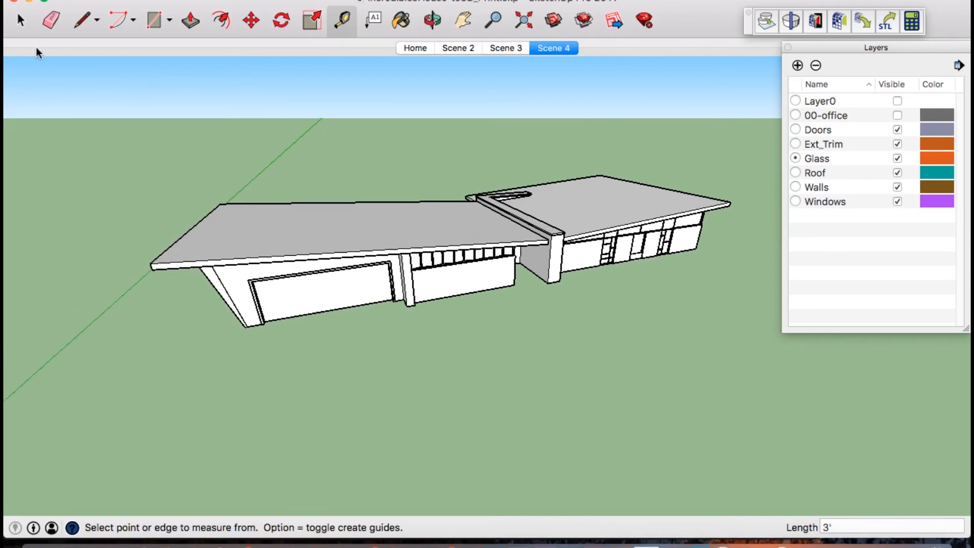
left_click(21, 20)
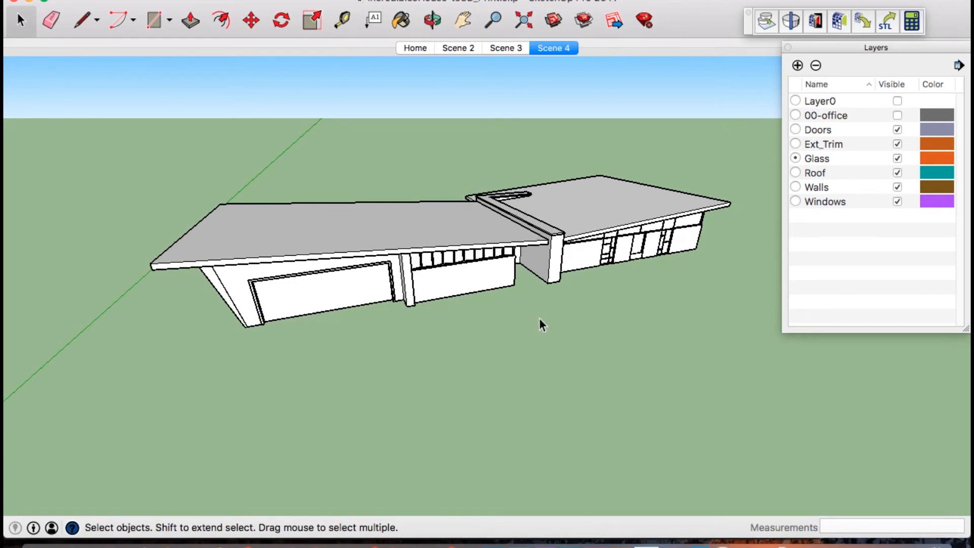
Measure the house's overall length along its underside, from the garage end edge to the far end edge
middle_click_drag(513, 293, 326, 104)
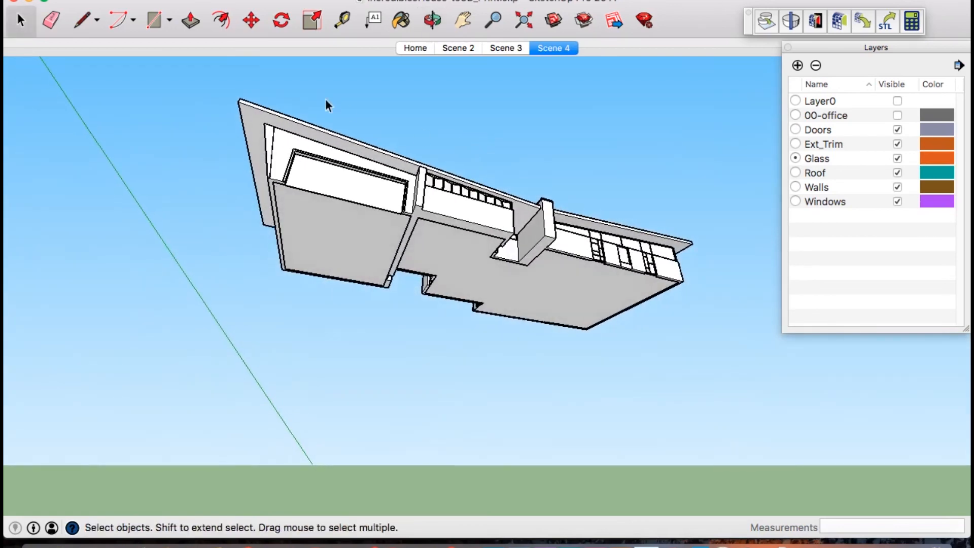
left_click(342, 20)
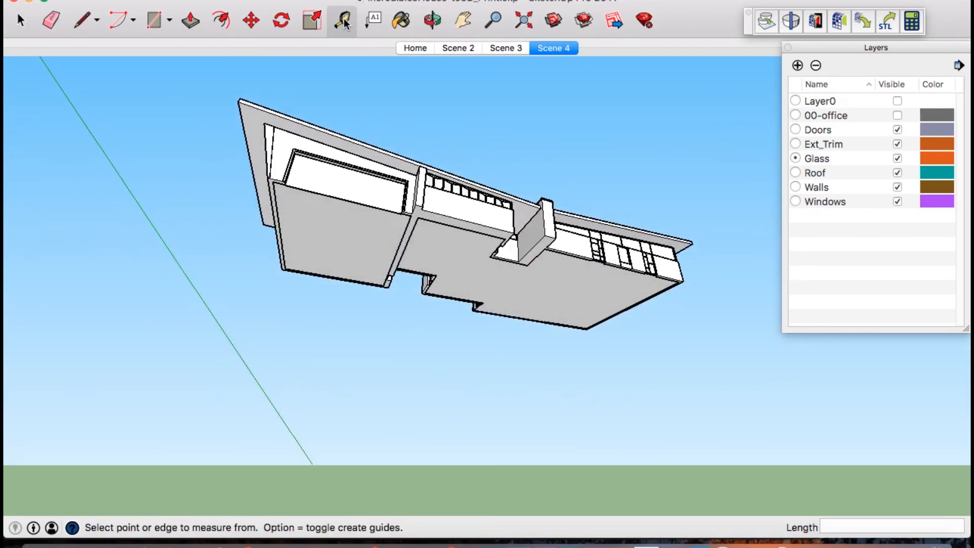
left_click(276, 232)
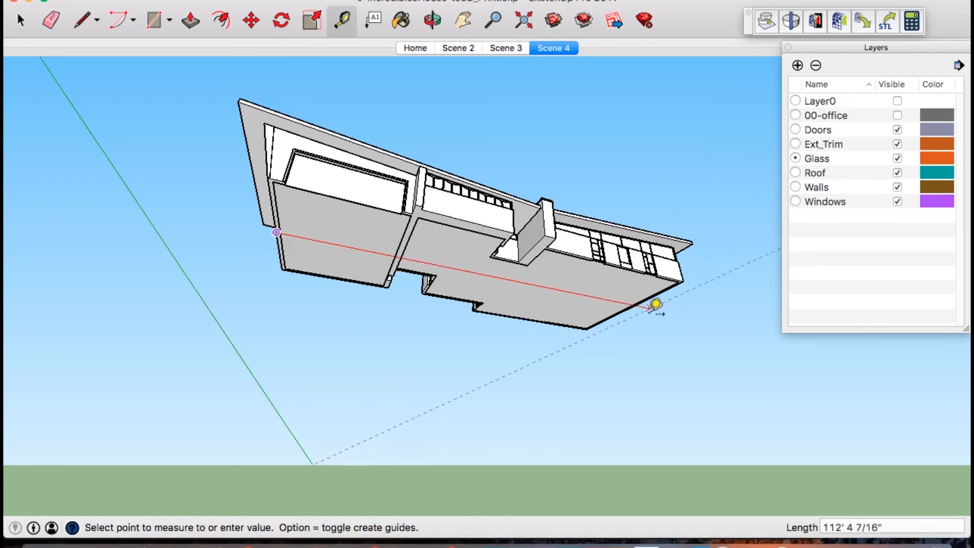
scroll(645, 300, "up", 5)
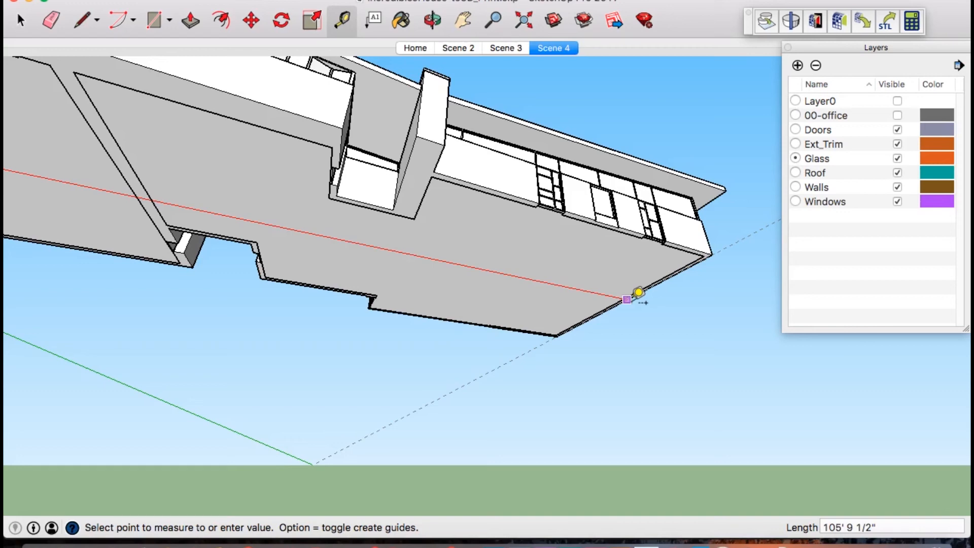
middle_click_drag(594, 278, 553, 383)
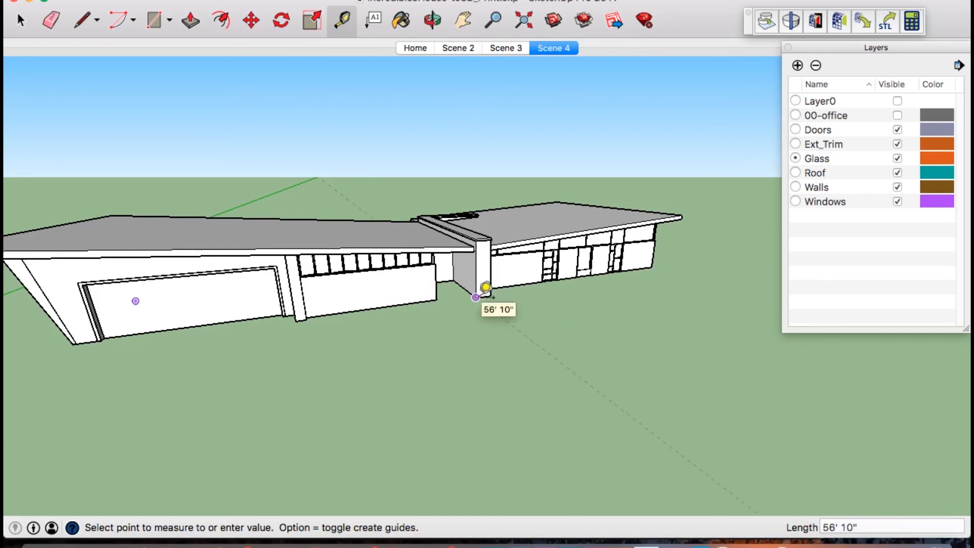
left_click(22, 23)
Recheck the full-size thickness of the projecting wall between its two front base corners with the Tape Measure
scroll(450, 307, "down", 2)
scroll(315, 270, "up", 3)
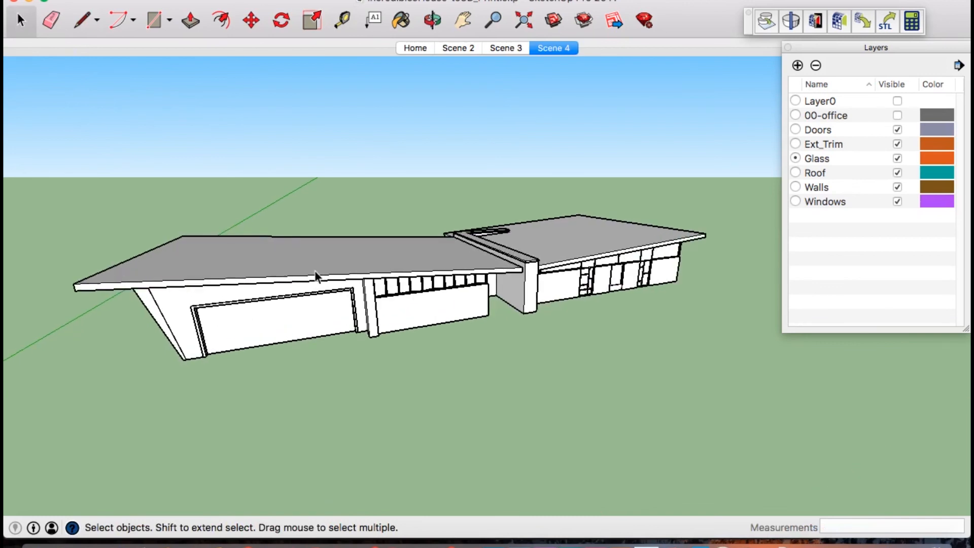
scroll(562, 321, "up", 2)
scroll(529, 318, "up", 2)
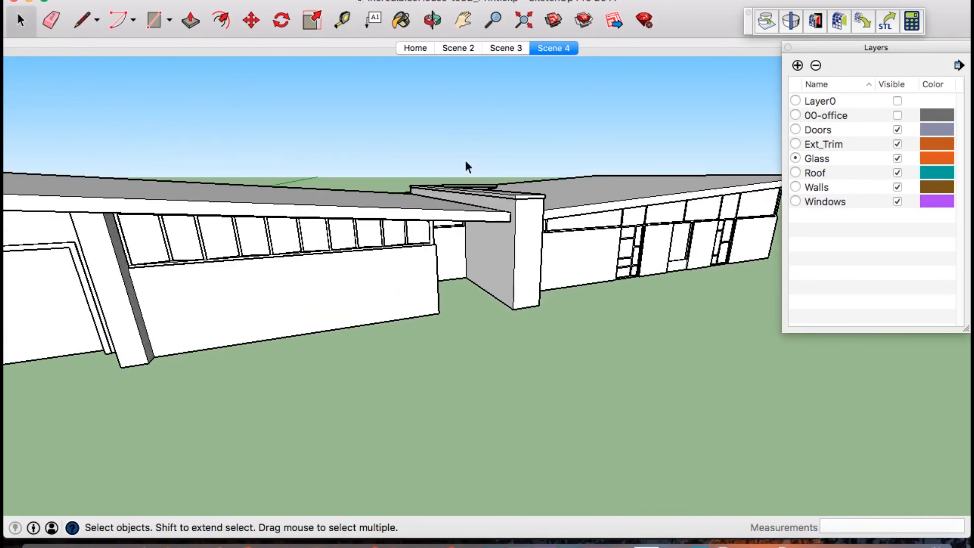
left_click(343, 22)
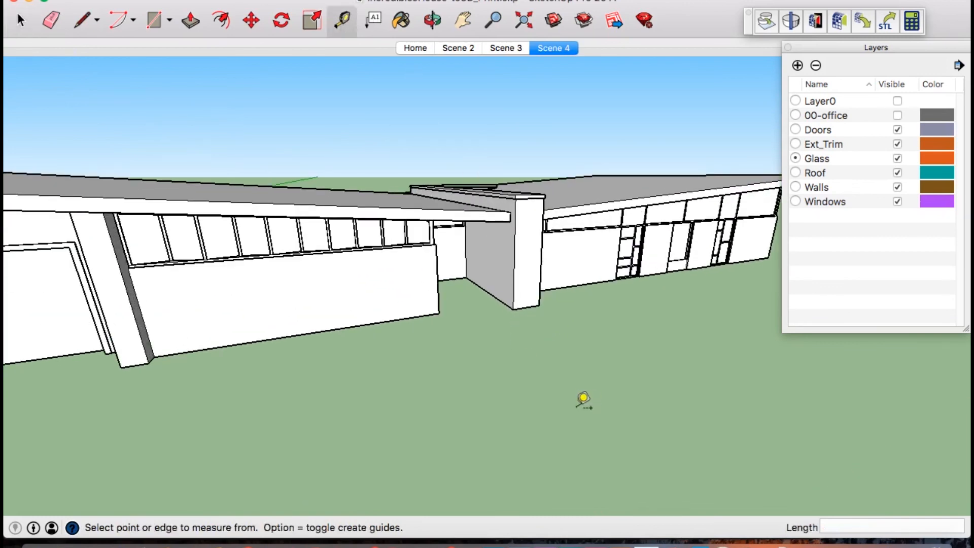
left_click(513, 309)
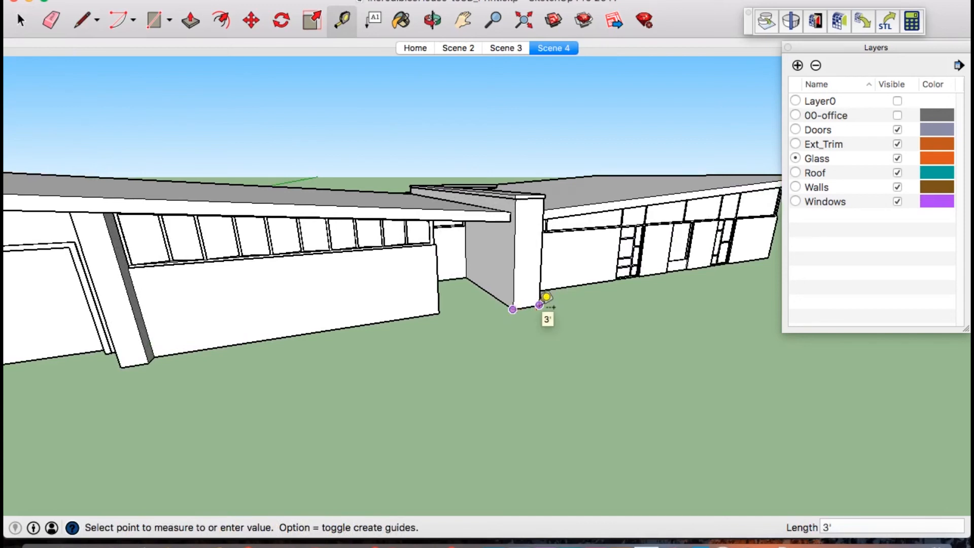
left_click(539, 305)
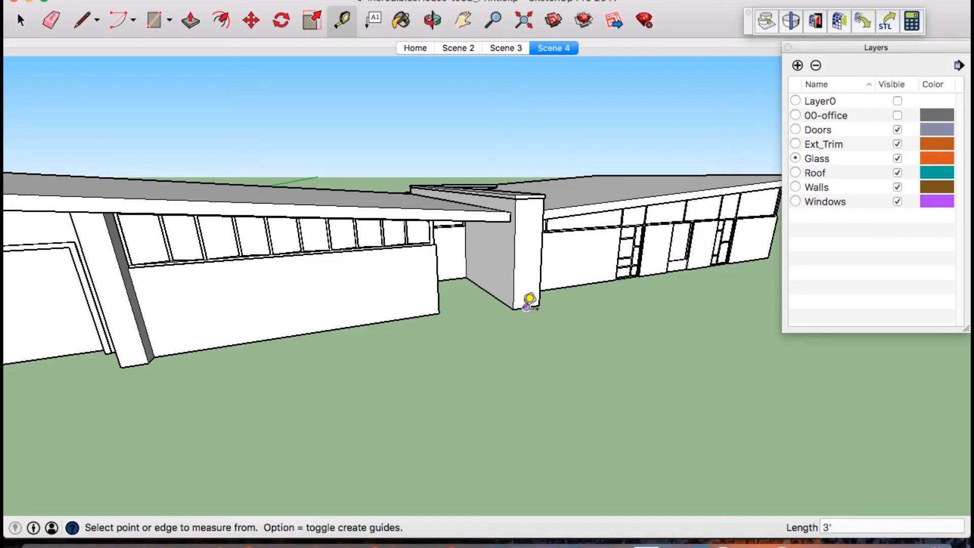
left_click(20, 21)
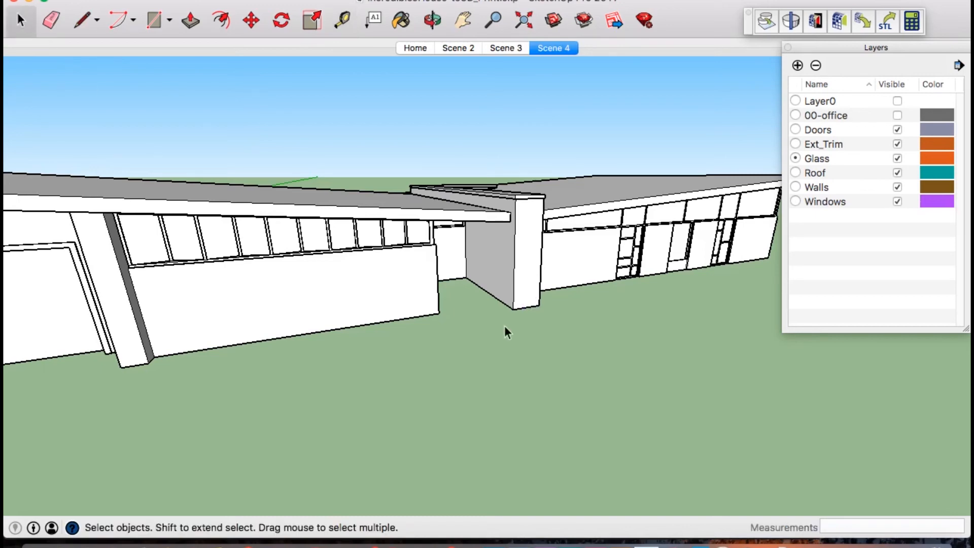
Select the entire house and scale it uniformly from a corner by a factor of .0104
scroll(505, 330, "down", 8)
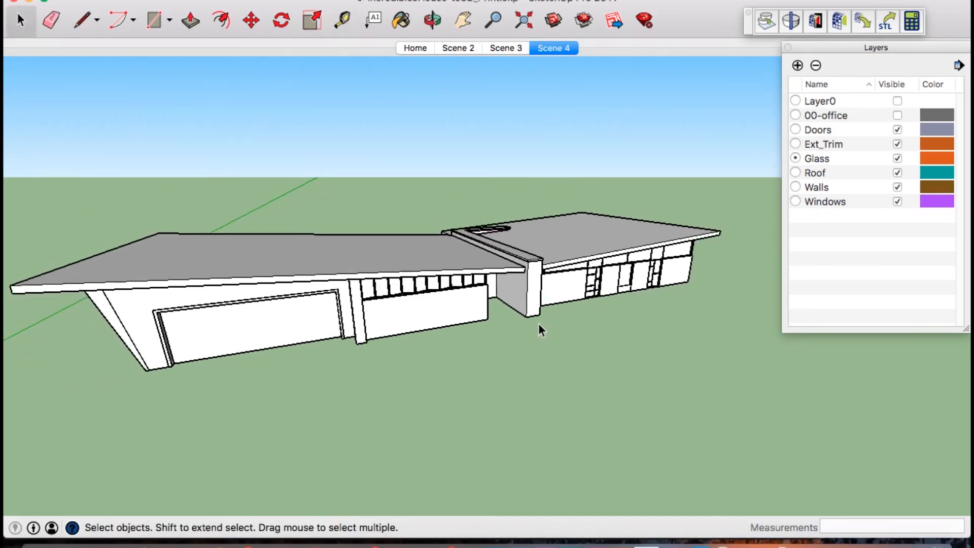
middle_click_drag(490, 316, 557, 290)
scroll(528, 278, "down", 3)
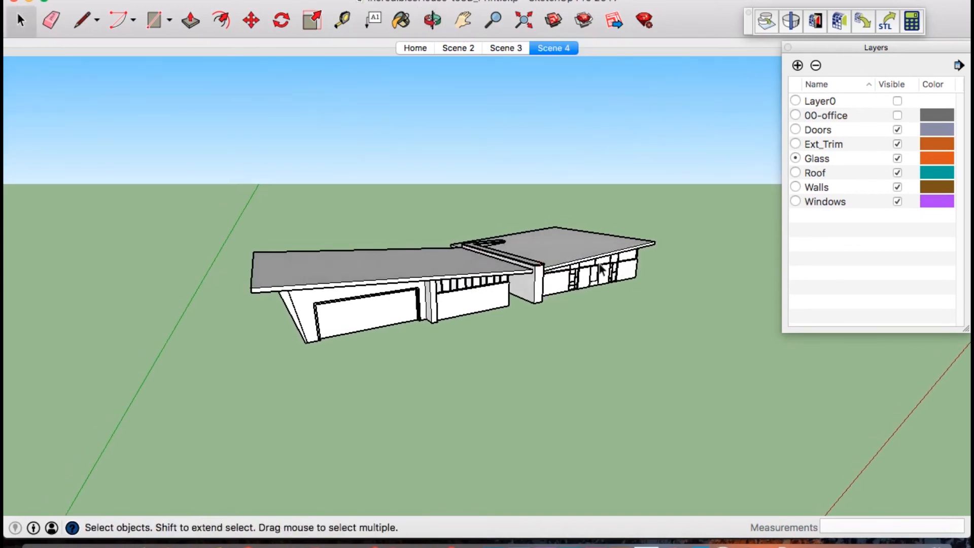
left_click_drag(242, 236, 695, 397)
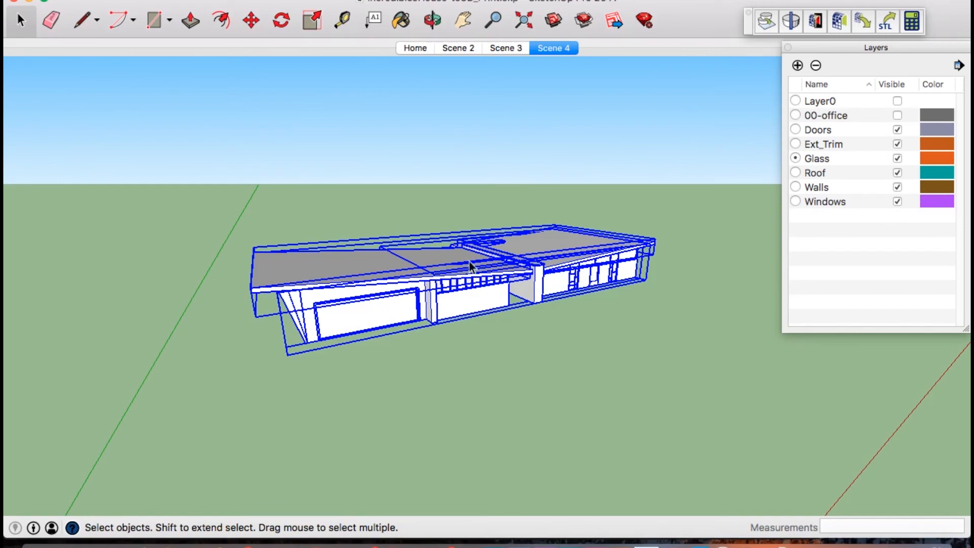
left_click(313, 21)
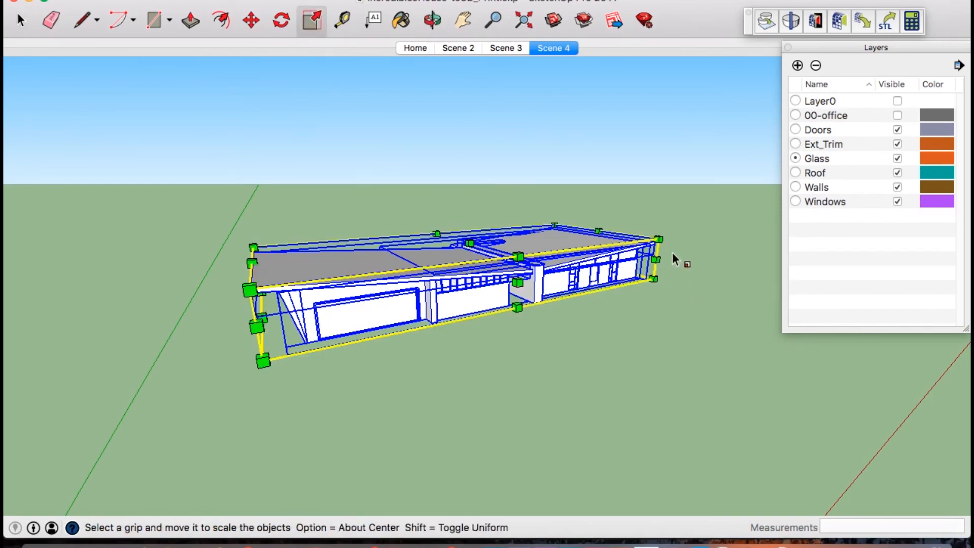
middle_click_drag(660, 239, 750, 275)
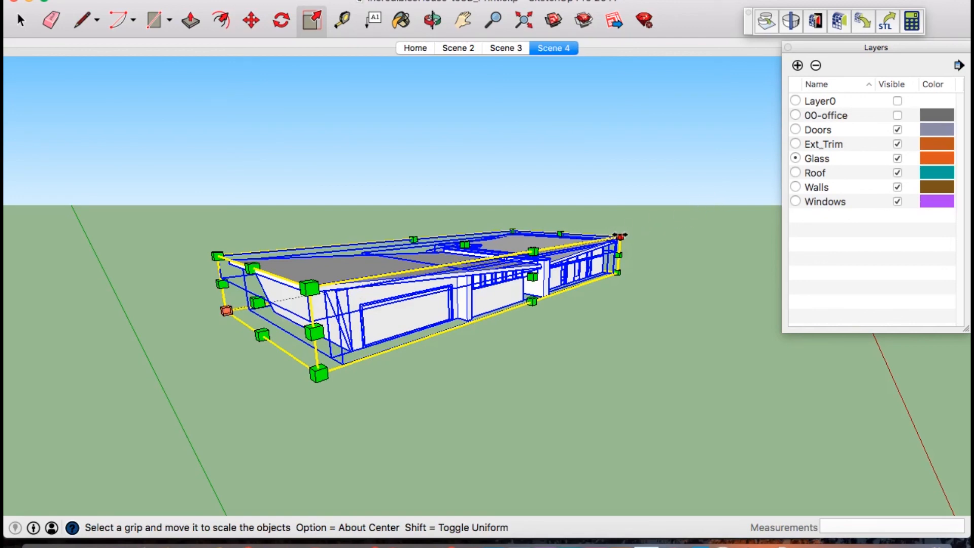
left_click_drag(620, 237, 528, 254)
left_click_drag(817, 529, 625, 228)
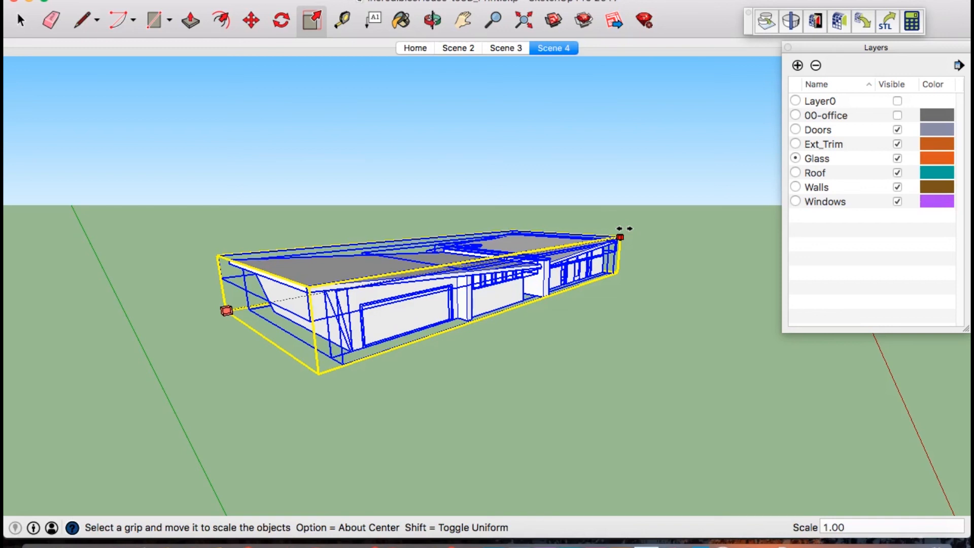
type(".0104")
key("Return")
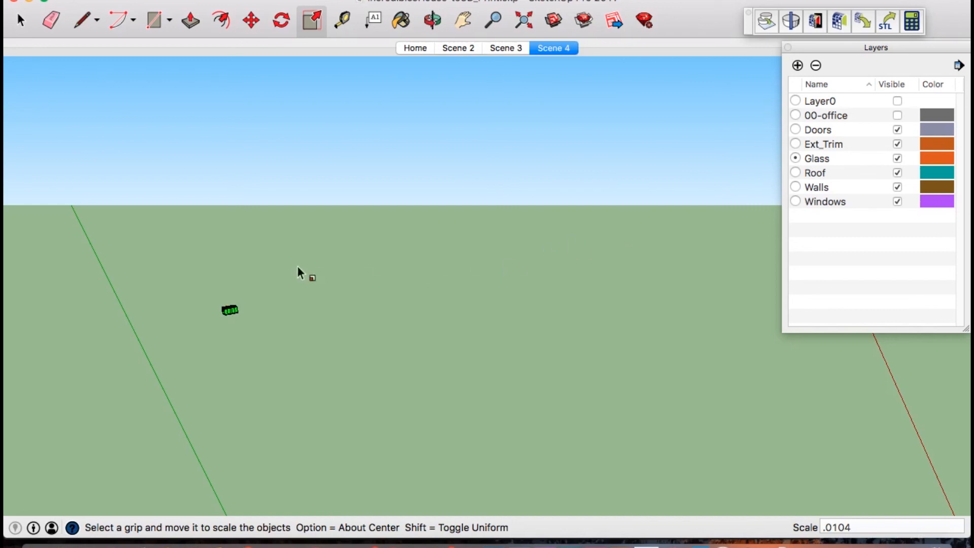
left_click(21, 19)
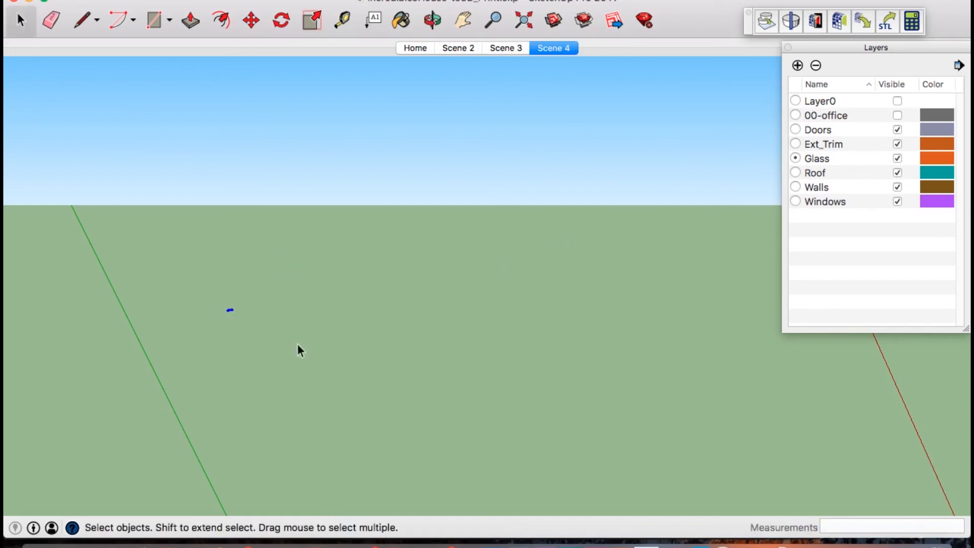
Deselect the scaled-down house and measure the projecting wall's end width between its front base corners
scroll(229, 311, "up", 10)
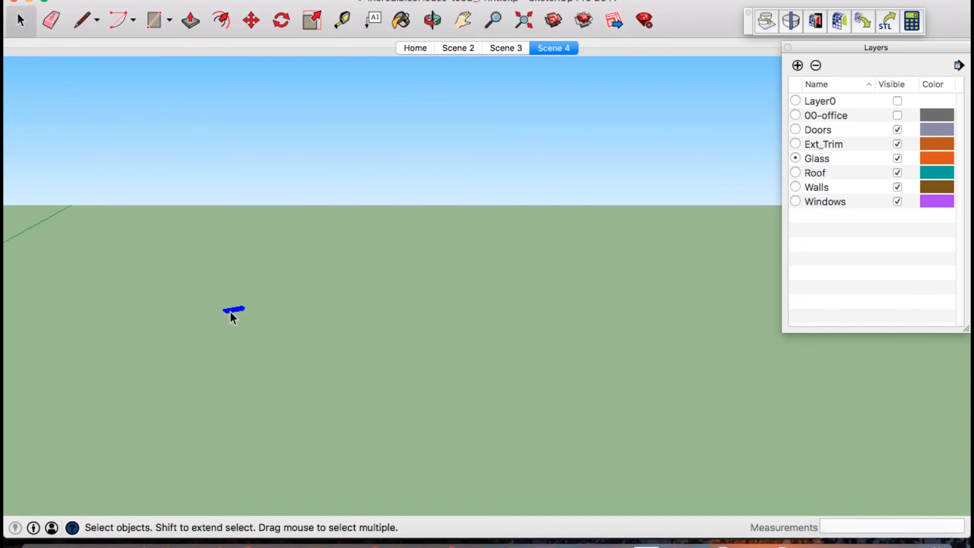
scroll(230, 312, "up", 10)
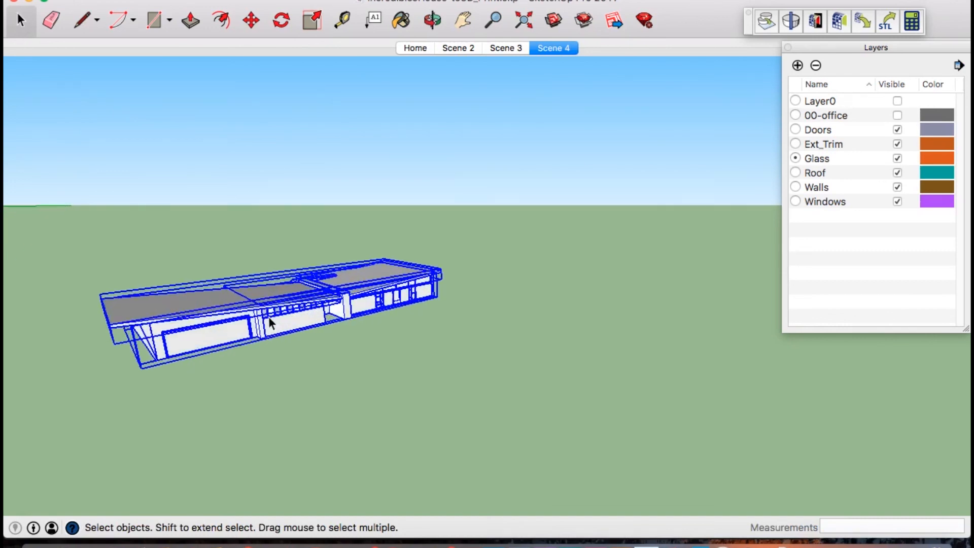
left_click(337, 346)
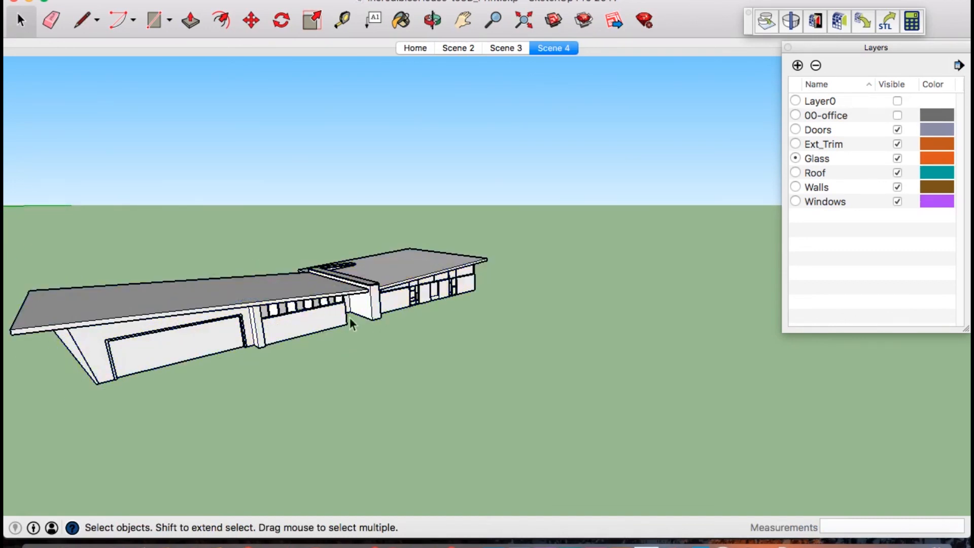
left_click(344, 24)
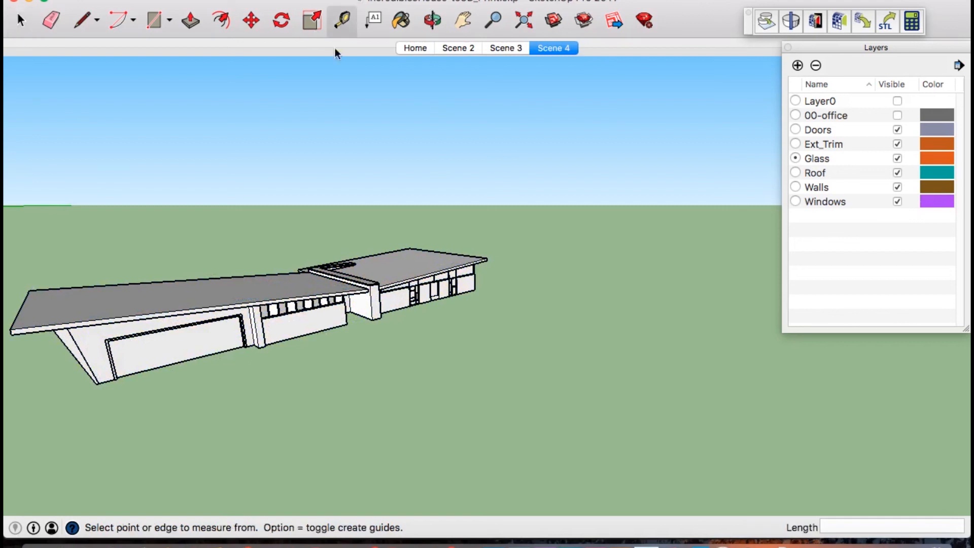
scroll(380, 330, "up", 3)
scroll(394, 313, "up", 5)
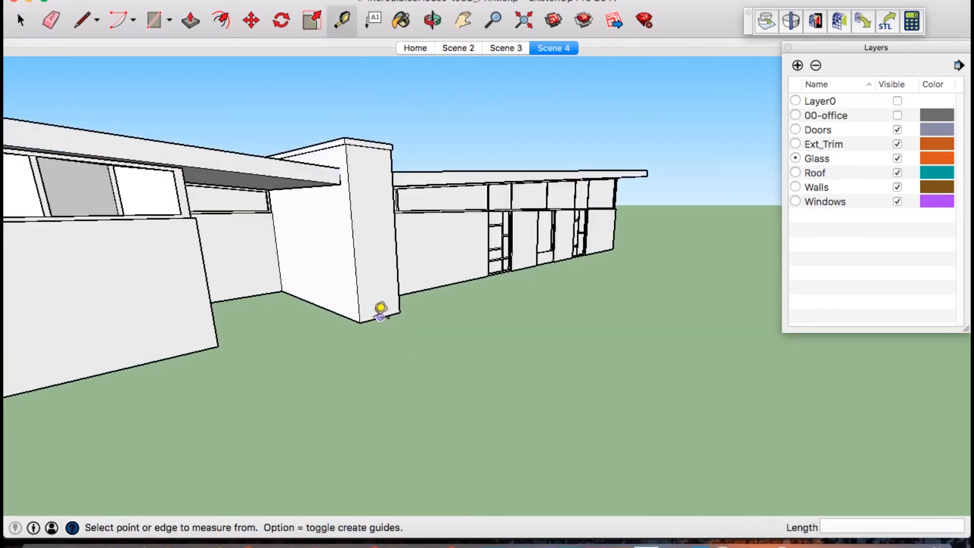
left_click(360, 322)
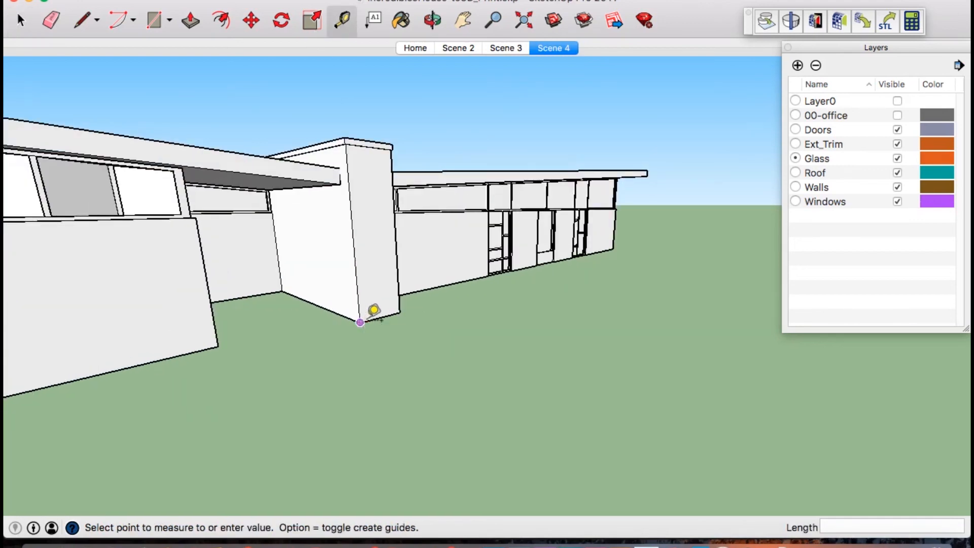
left_click(400, 313)
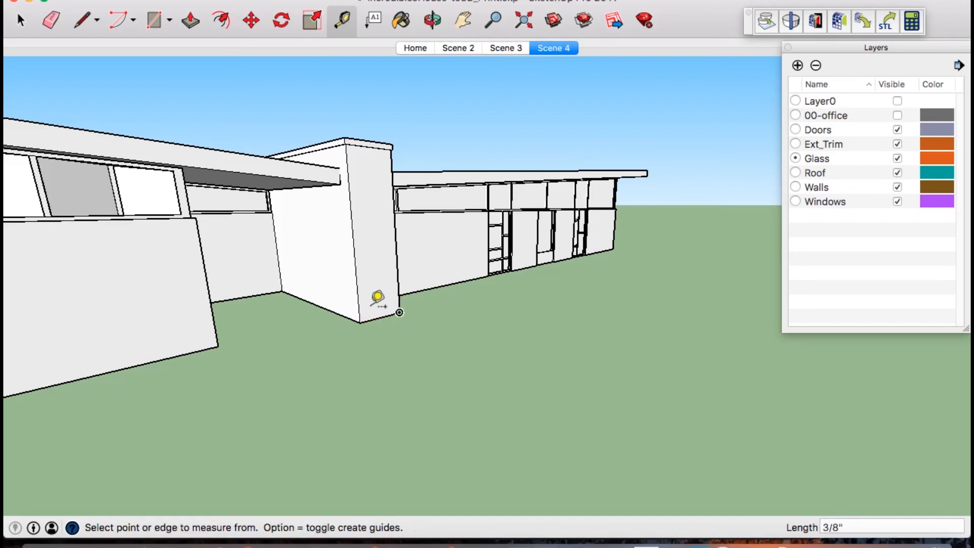
Examine the scaled-down house as a whole, from the garage front to the roof and the far wing
scroll(385, 307, "down", 6)
scroll(386, 307, "down", 2)
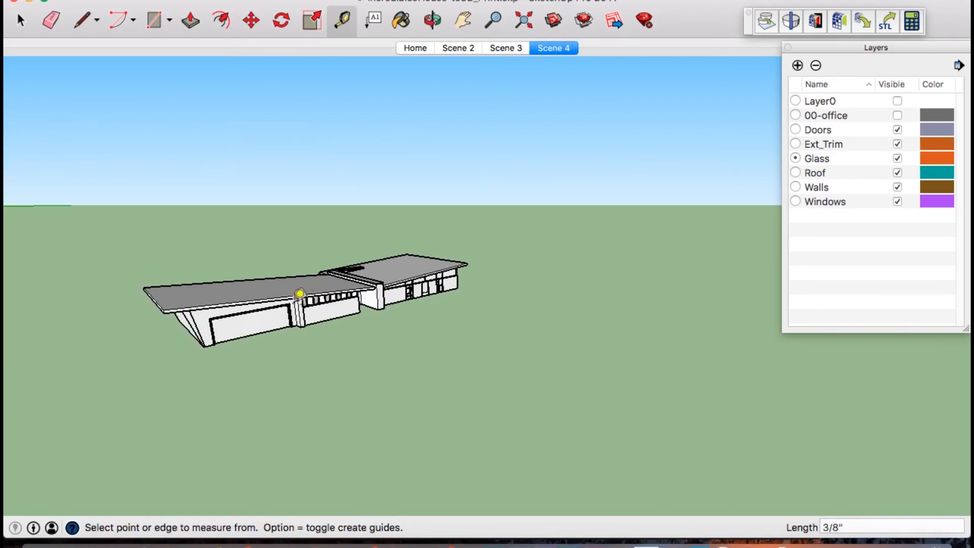
scroll(298, 291, "up", 4)
key("o")
middle_click_drag(292, 301, 298, 267)
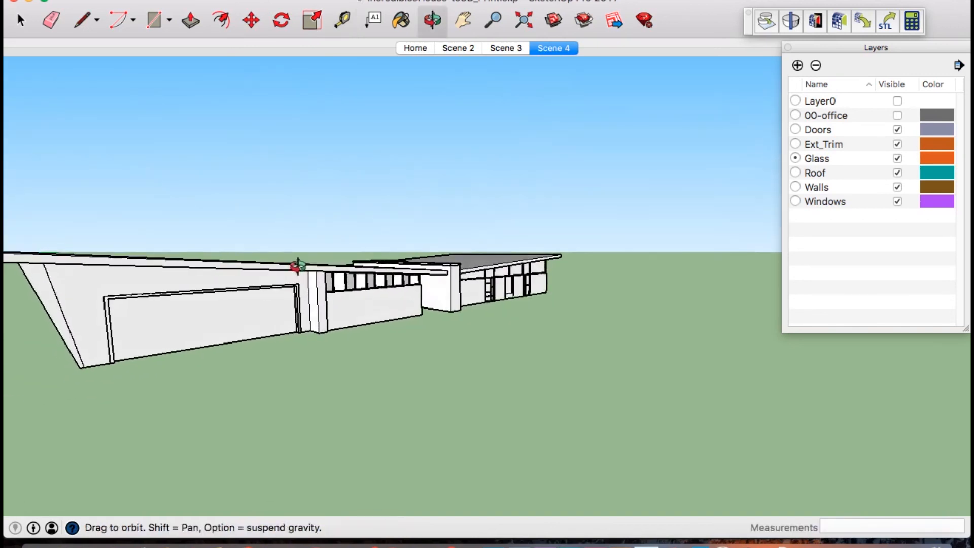
scroll(317, 301, "down", 3)
middle_click_drag(351, 295, 308, 306)
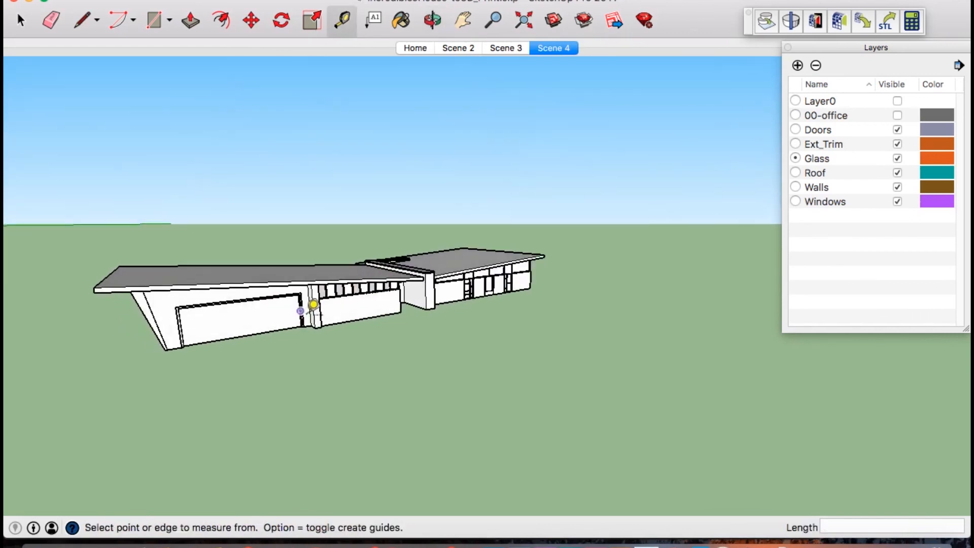
left_click(21, 20)
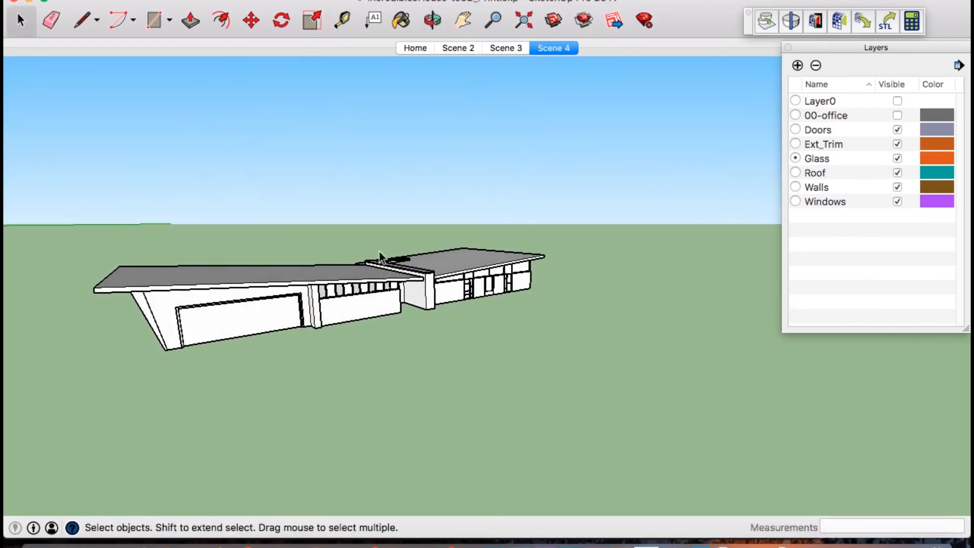
middle_click_drag(431, 276, 401, 307)
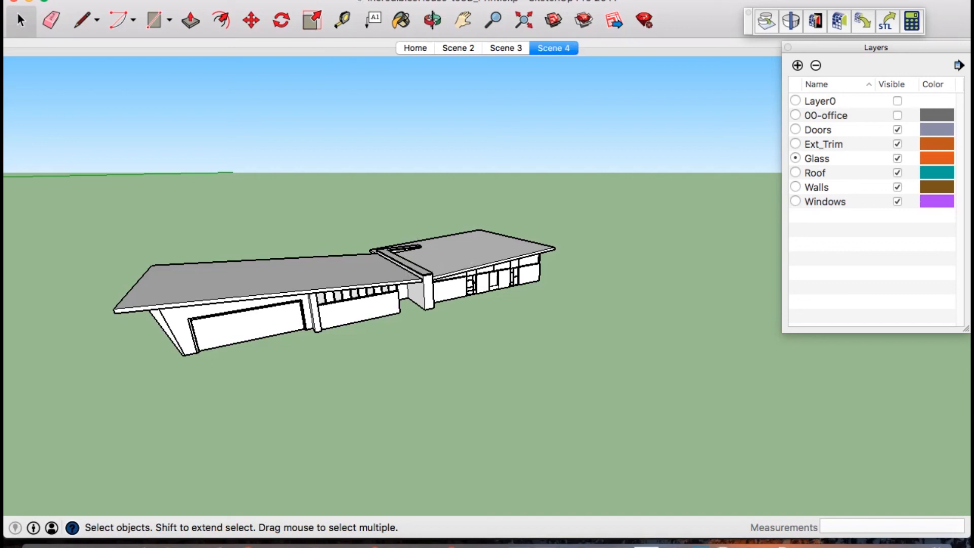
Set the model's length units to decimal format in millimeters
left_click(264, 0)
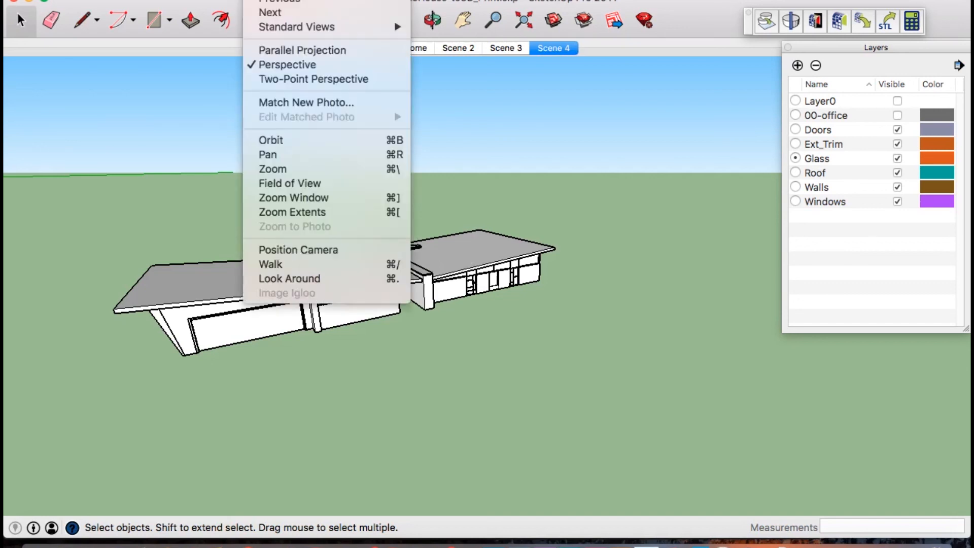
mouse_move(312, 0)
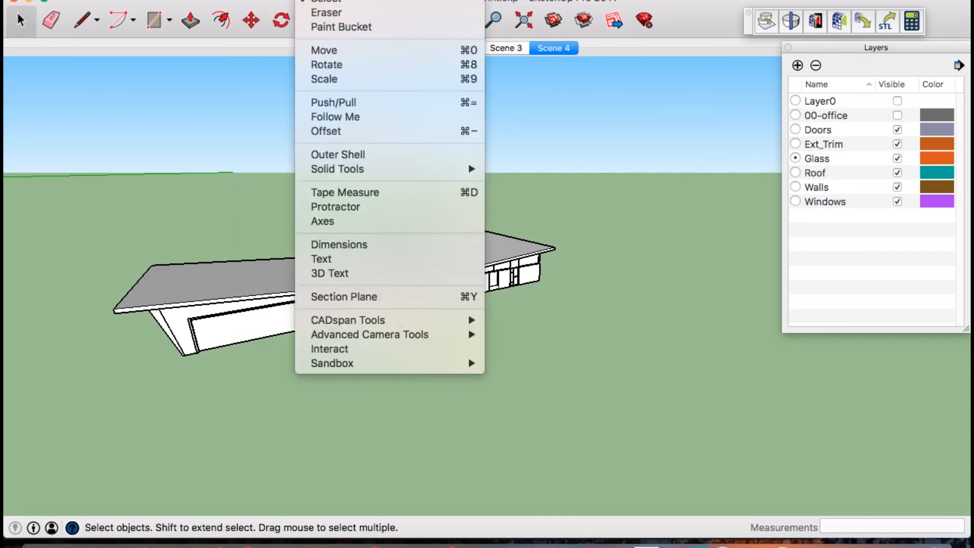
mouse_move(357, 4)
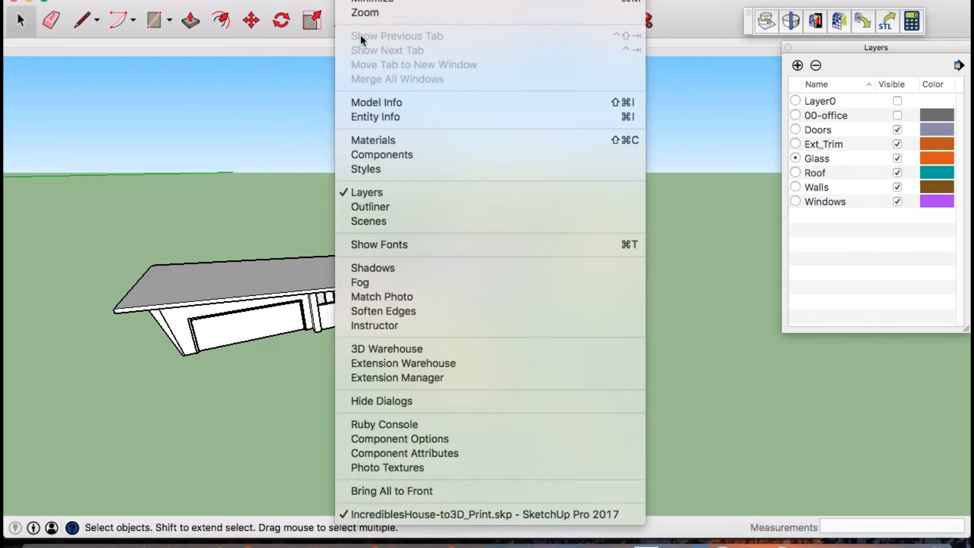
left_click(374, 102)
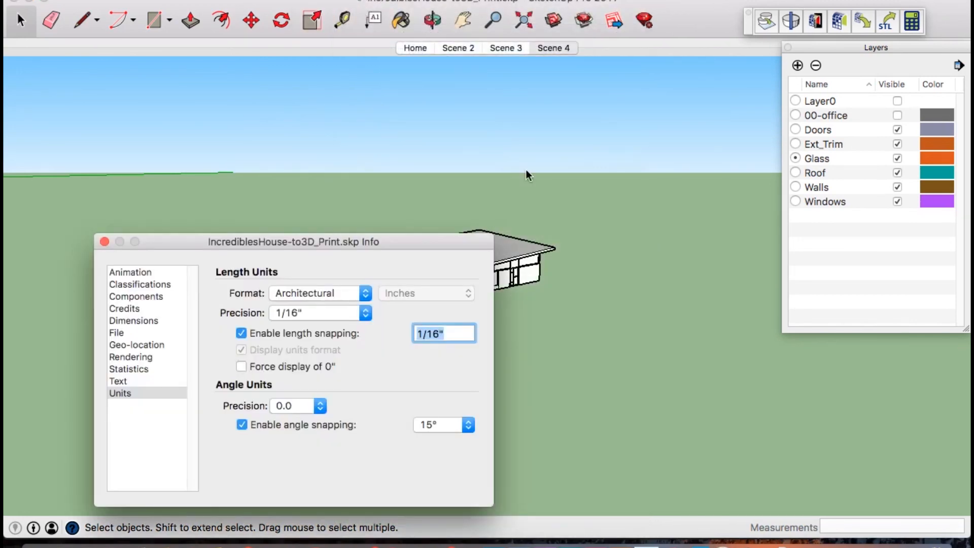
left_click(366, 295)
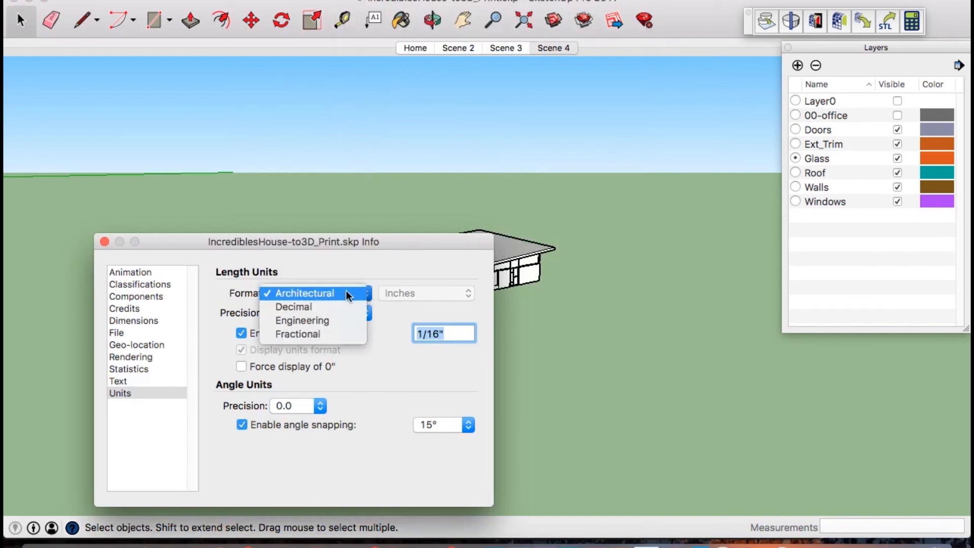
left_click(305, 306)
left_click(467, 293)
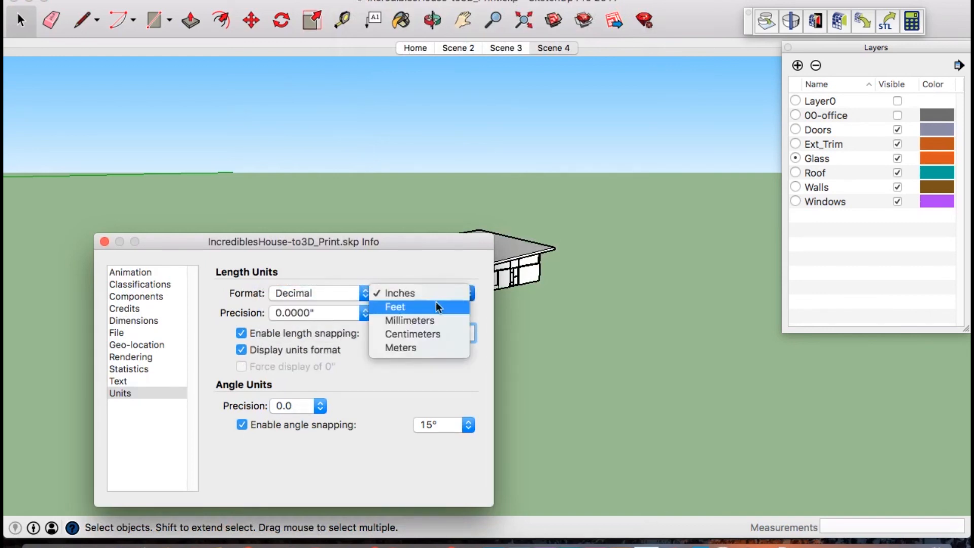
left_click(420, 318)
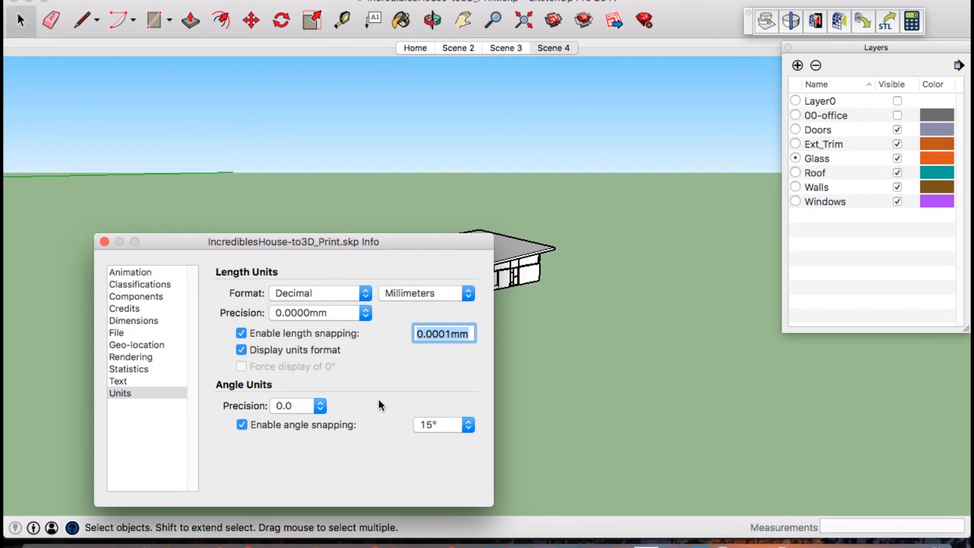
left_click(105, 242)
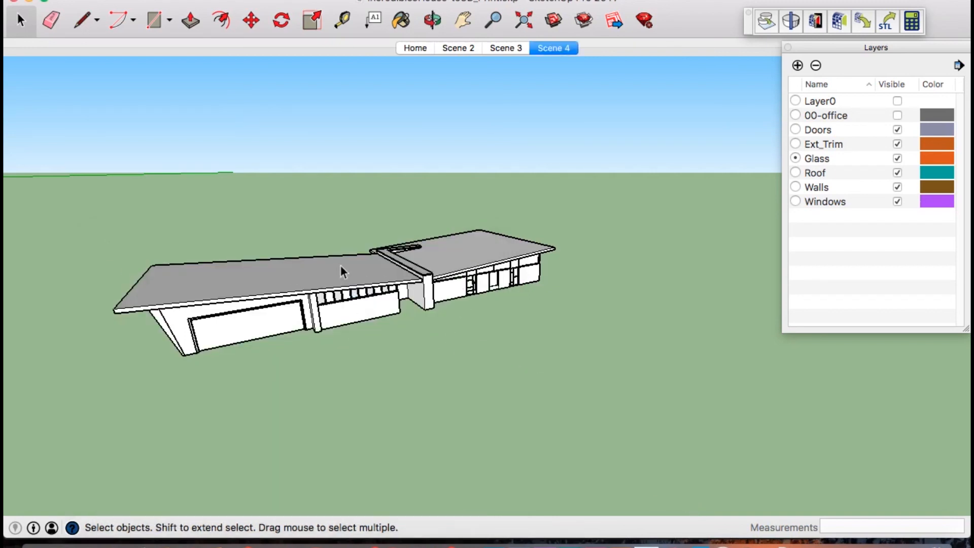
Measure the projecting wall's end width between its front base corners in millimeters
scroll(411, 302, "up", 5)
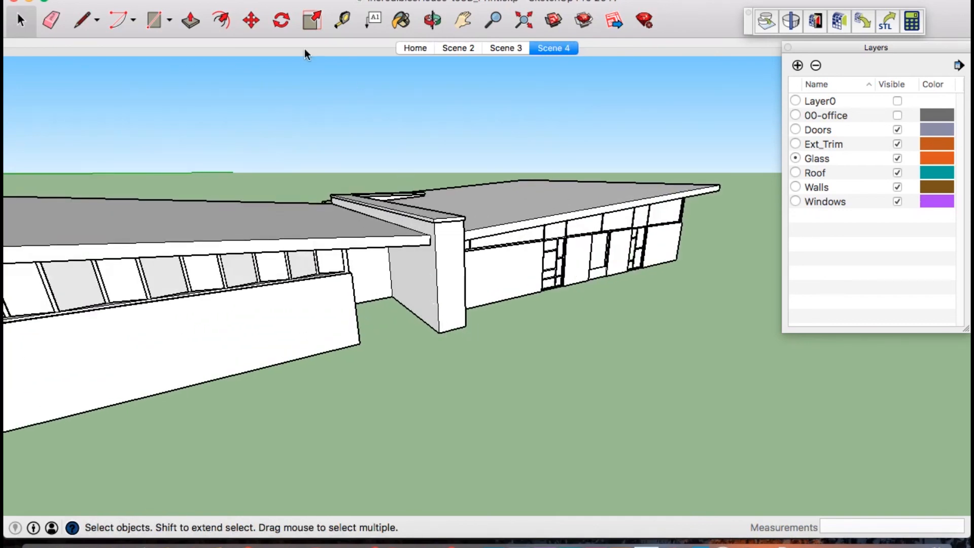
left_click(342, 21)
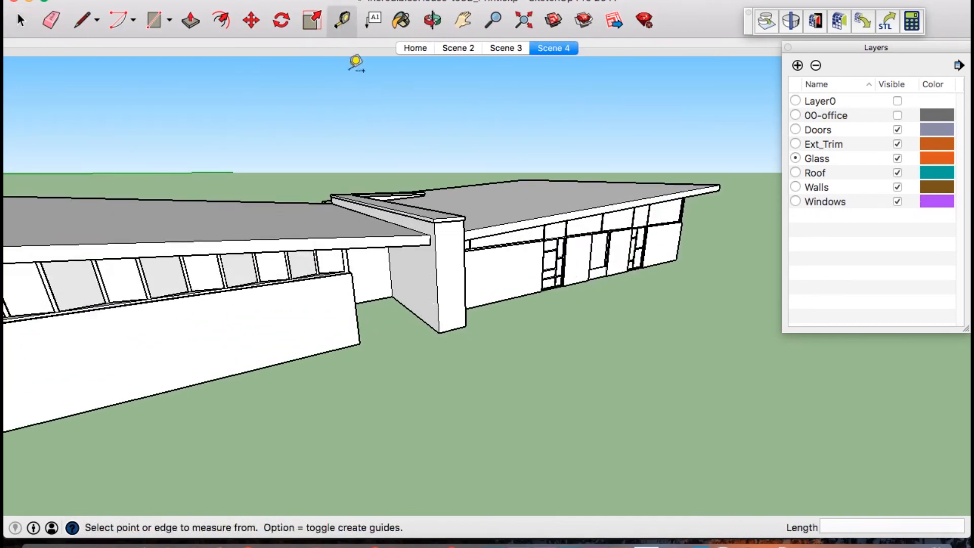
left_click(438, 333)
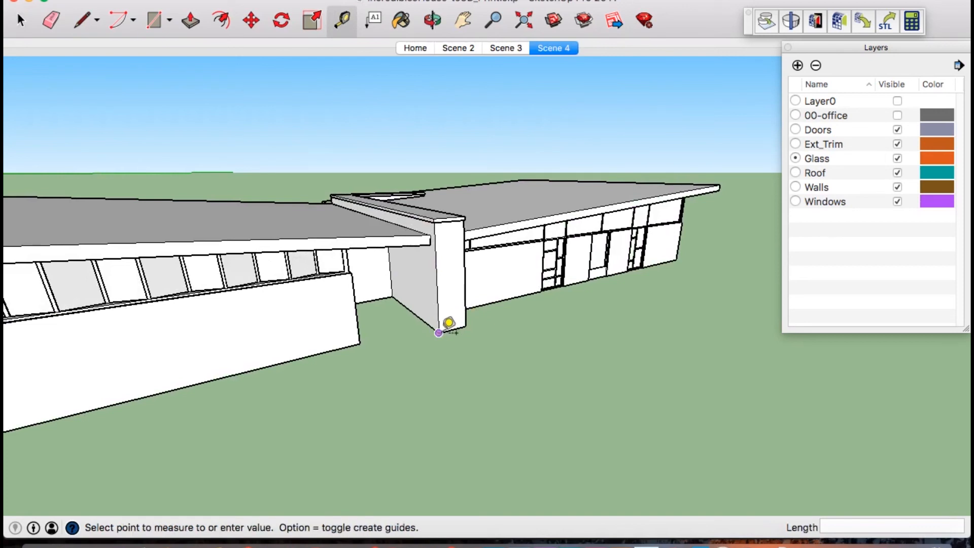
left_click(475, 317)
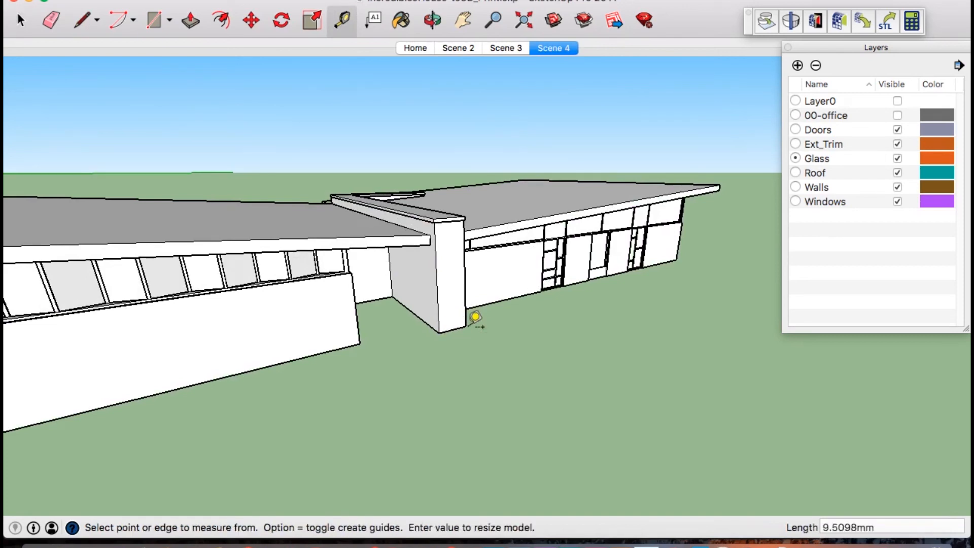
Inspect the scaled-down house from above and from its underside to review the overall exterior shell
scroll(467, 268, "down", 5)
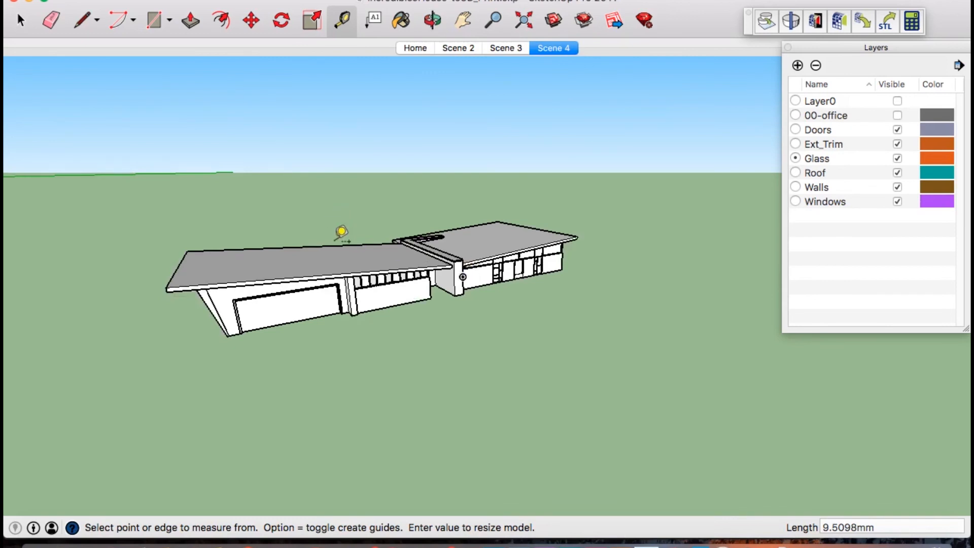
scroll(343, 223, "up", 3)
scroll(332, 248, "down", 2)
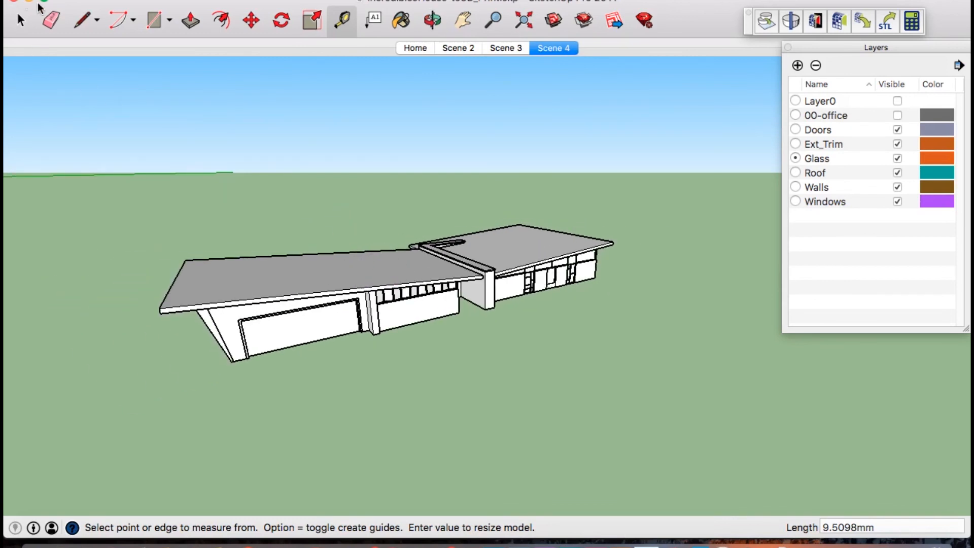
left_click(20, 19)
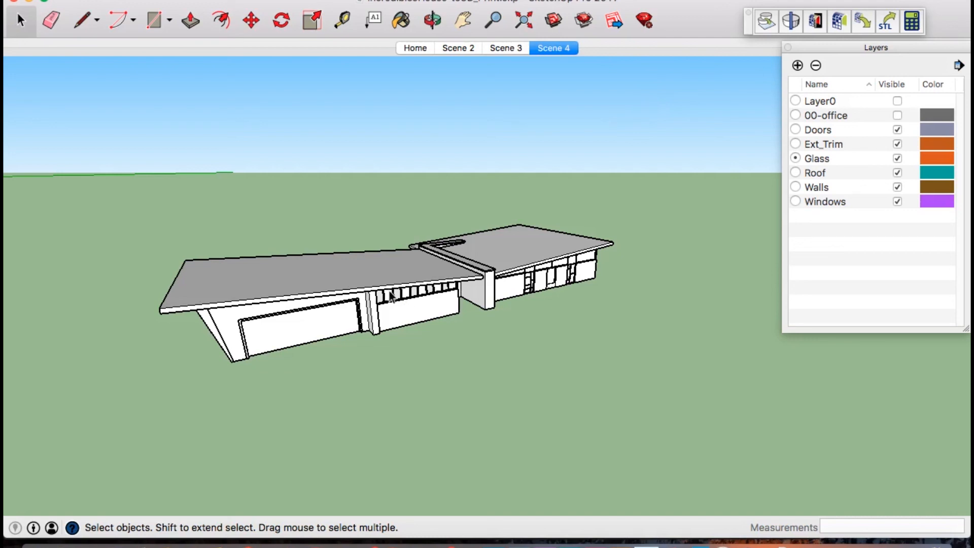
middle_click_drag(398, 264, 399, 290)
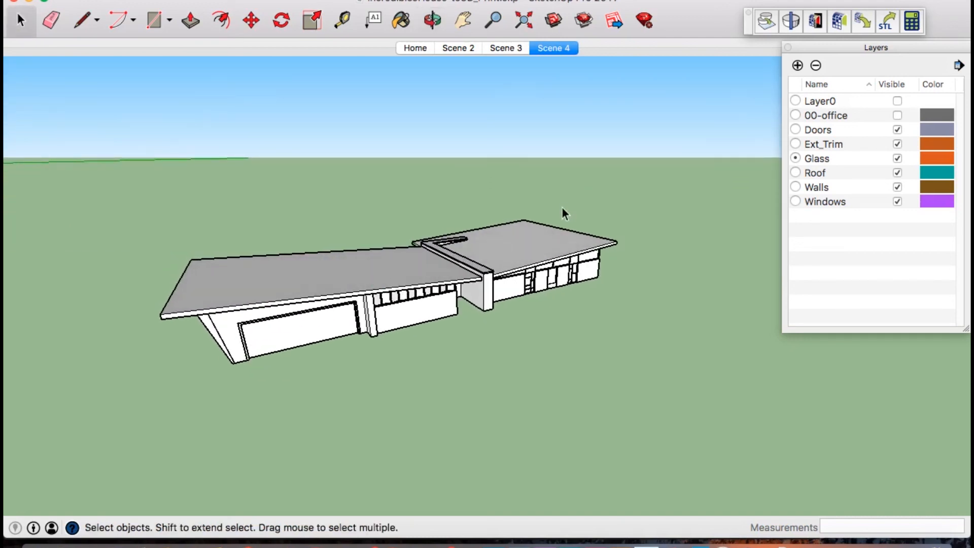
middle_click_drag(401, 302, 348, 193)
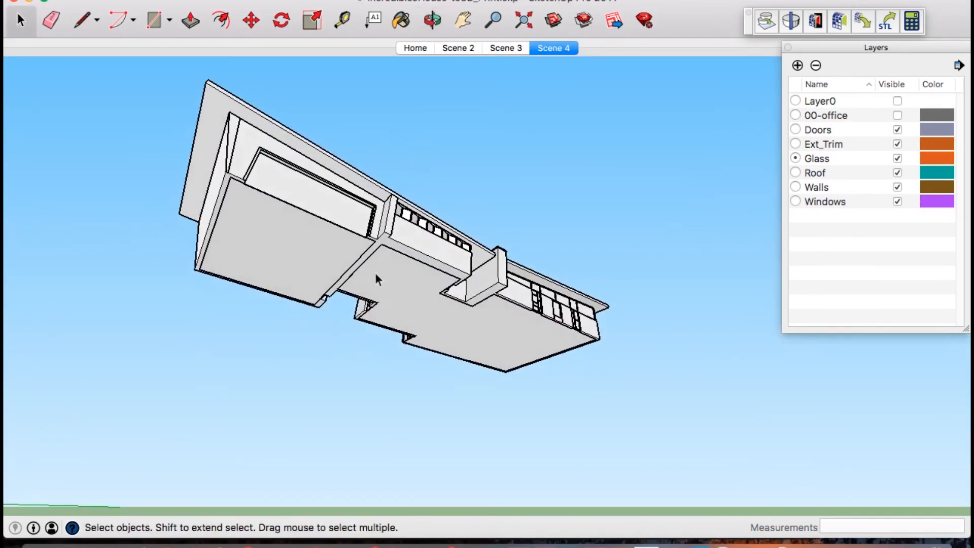
middle_click_drag(398, 251, 441, 291)
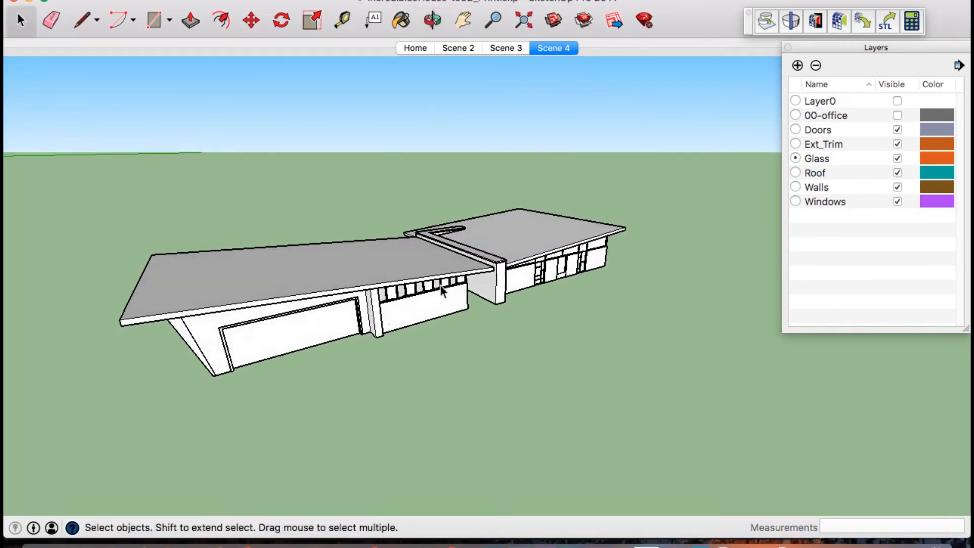
Nudge the floating CADspan toolbar and review which commands the CADspan Tools extension offers
mouse_move(747, 19)
left_mouse_down()
mouse_move(733, 20)
mouse_move(743, 17)
left_mouse_up()
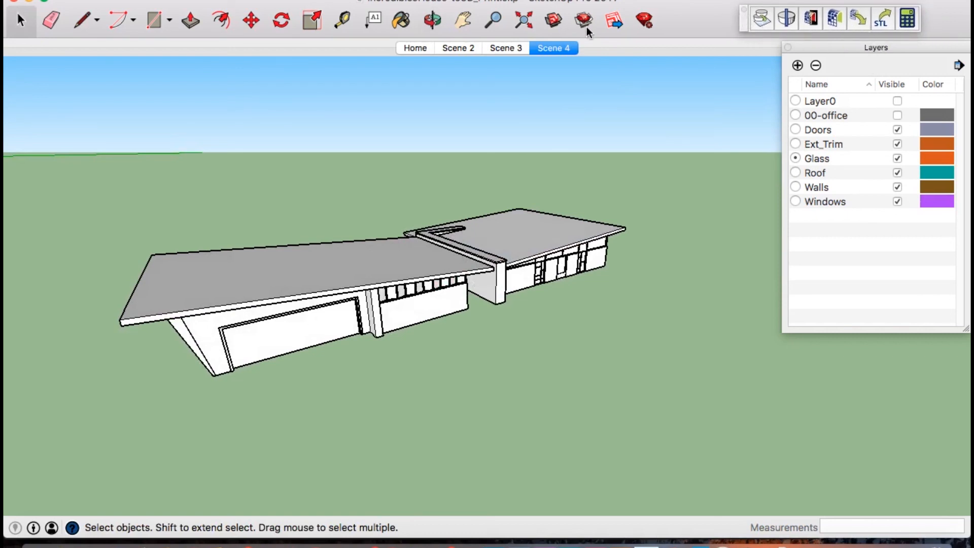
left_click(309, 0)
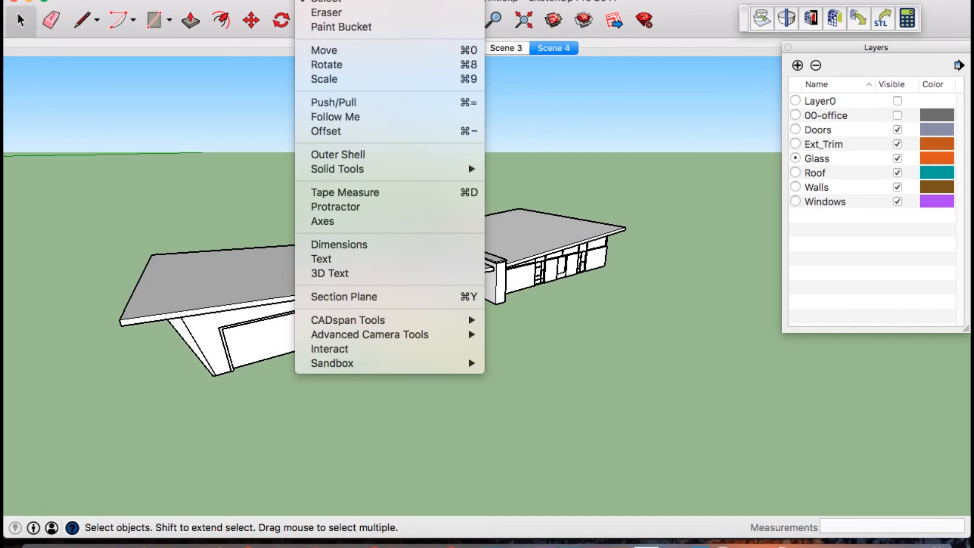
mouse_move(359, 0)
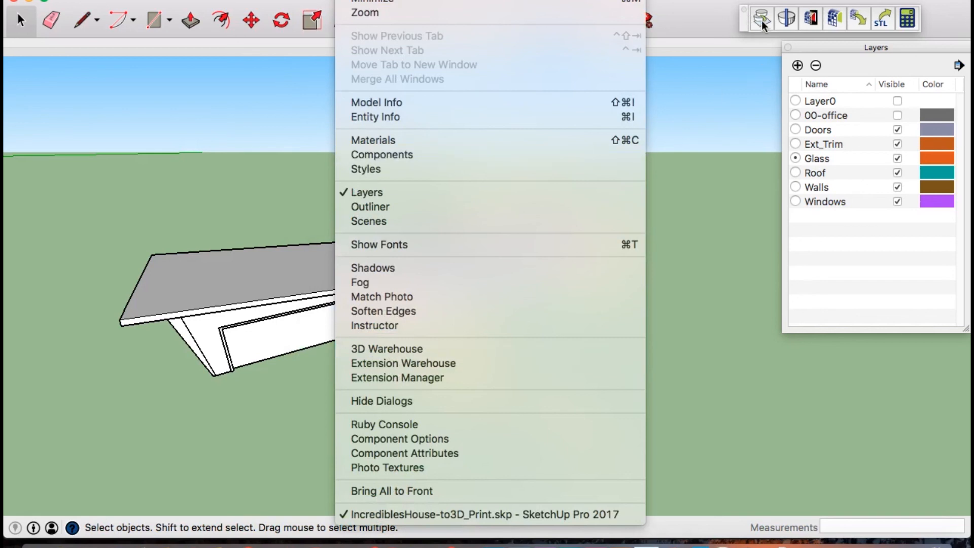
mouse_move(264, 0)
mouse_move(307, 0)
mouse_move(346, 320)
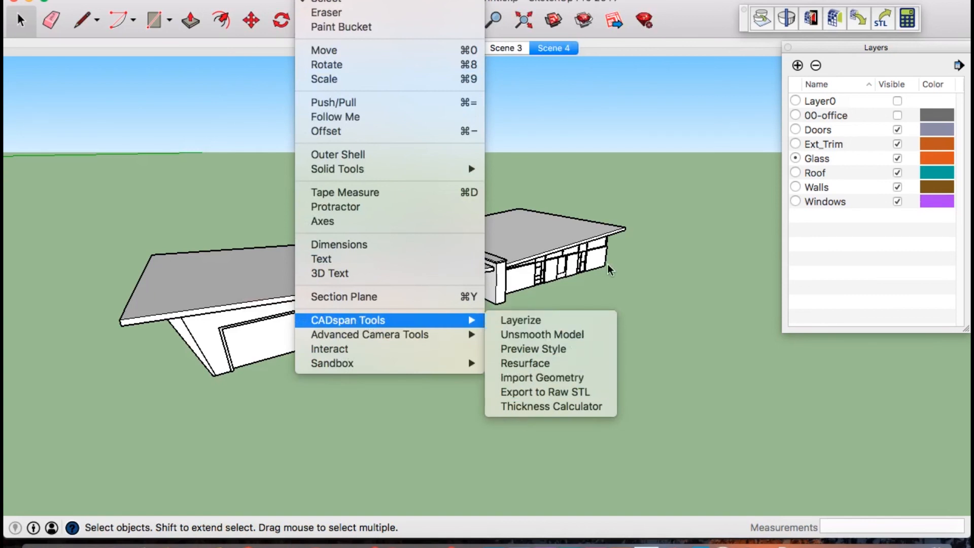
left_click(680, 271)
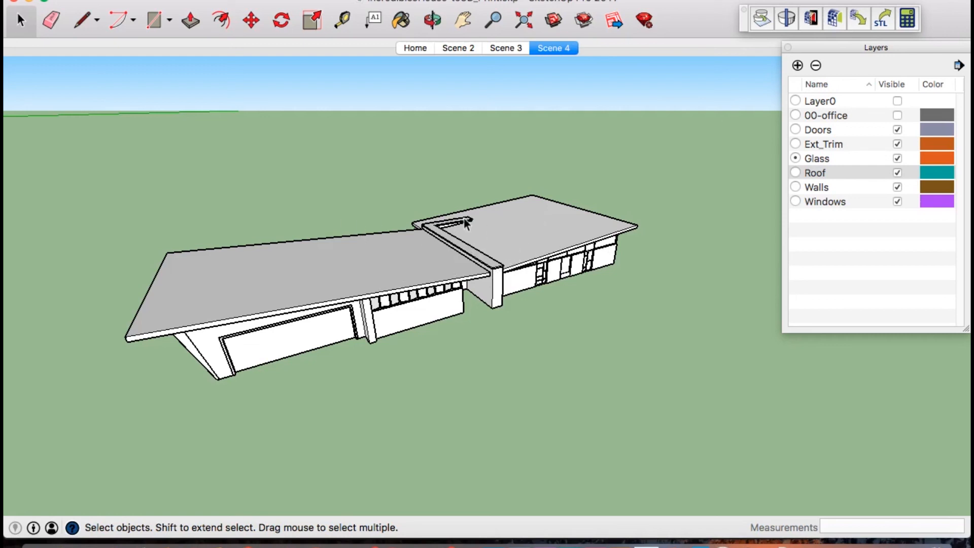
Upload the house geometry to the CADspan Resurfacer with millimeters as the unit, overwriting the current input and output file
middle_click_drag(250, 317, 338, 278)
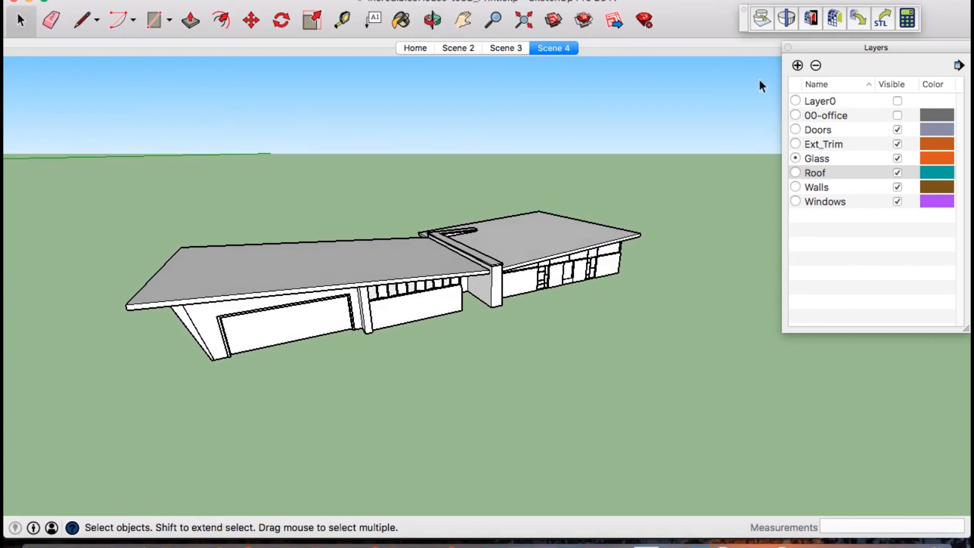
left_click(834, 20)
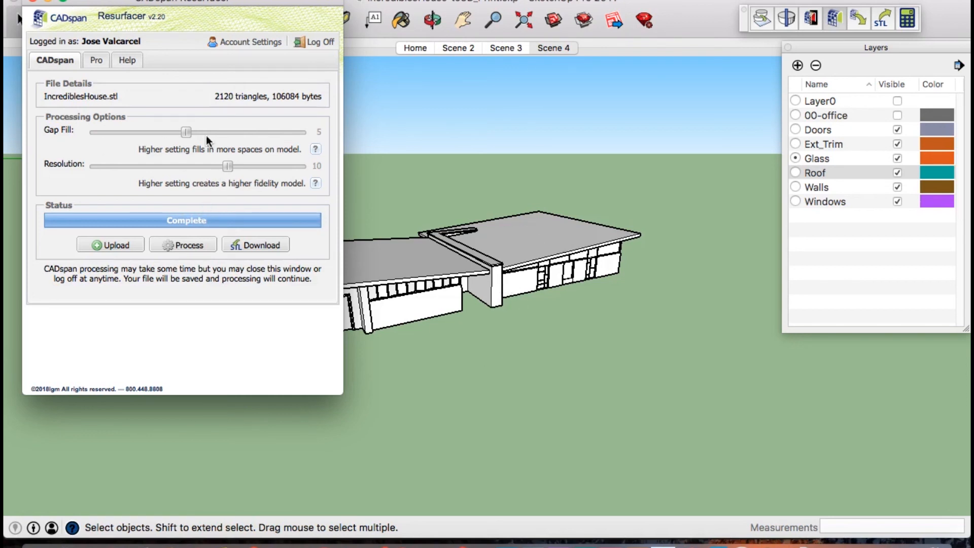
left_click(113, 246)
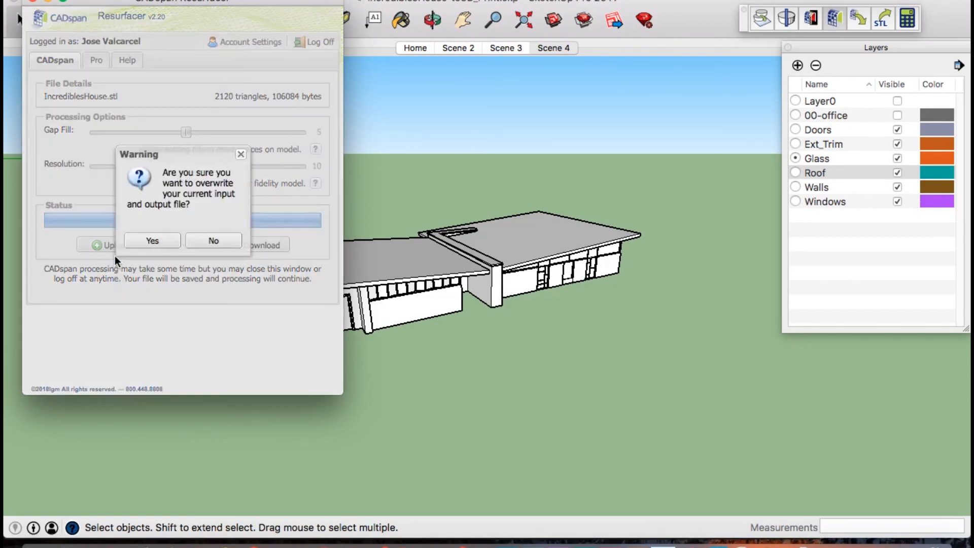
left_click(152, 240)
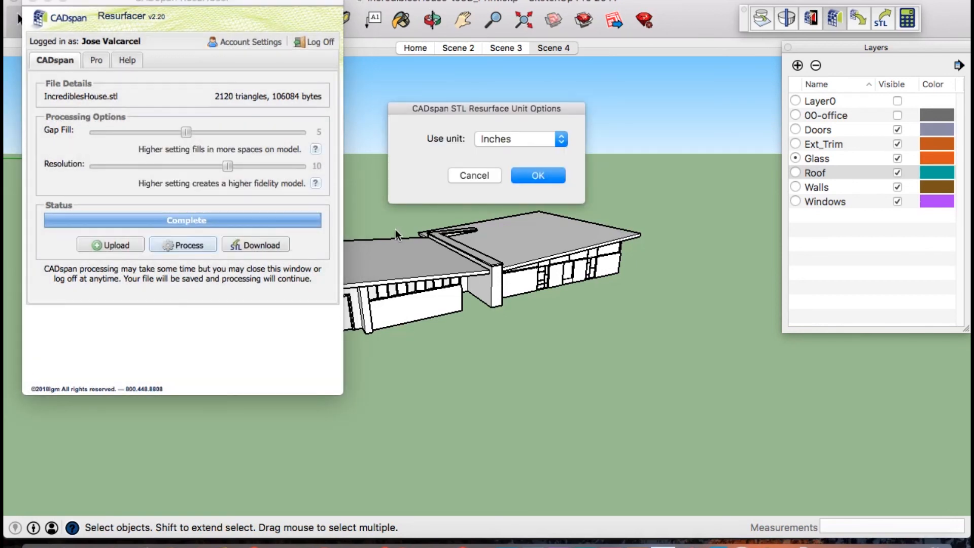
left_click(560, 141)
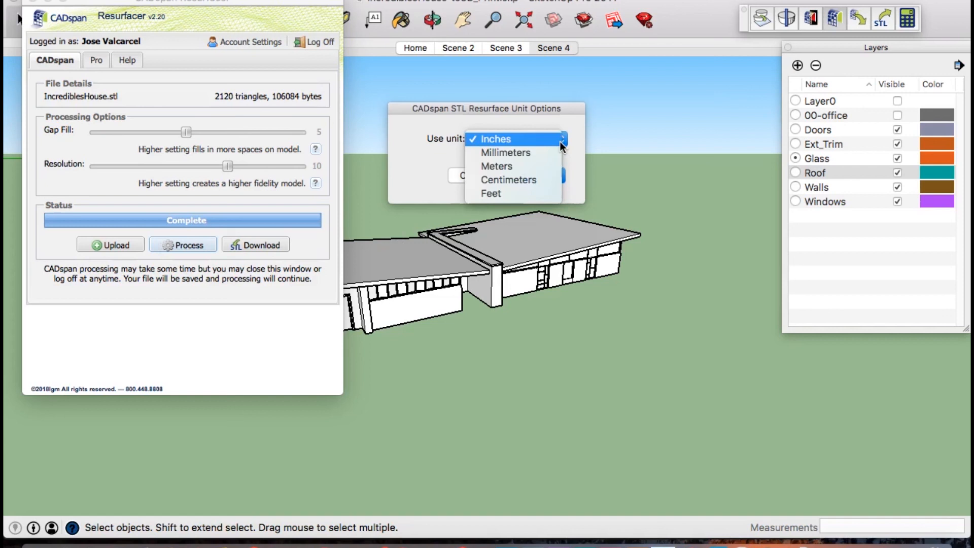
left_click(531, 151)
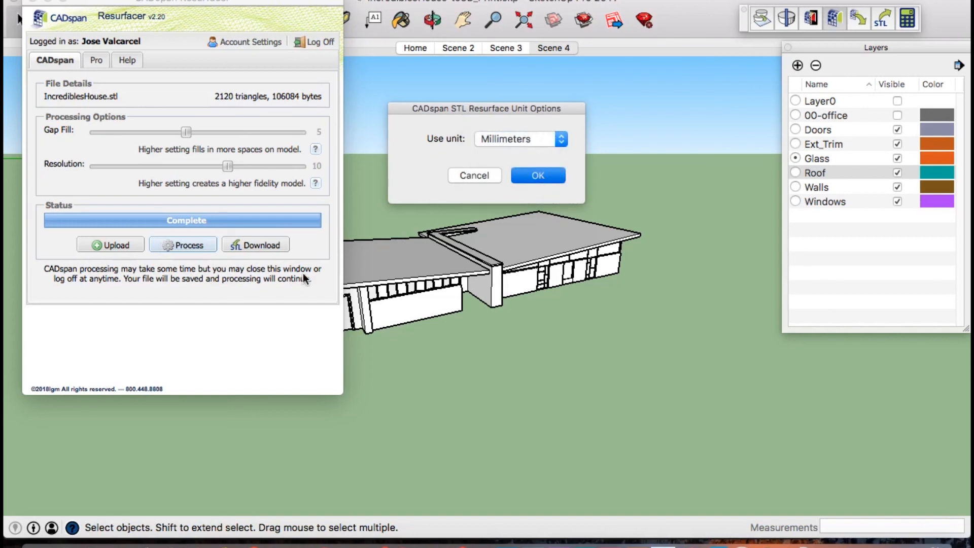
key("Return")
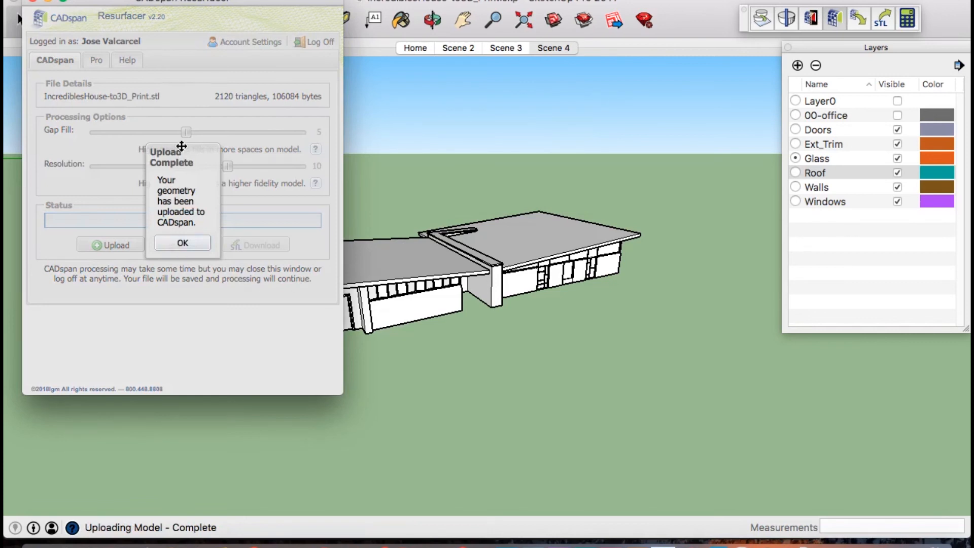
Start CADspan processing of the uploaded house geometry, overwriting the current output file, and return to the SketchUp model
left_click(185, 246)
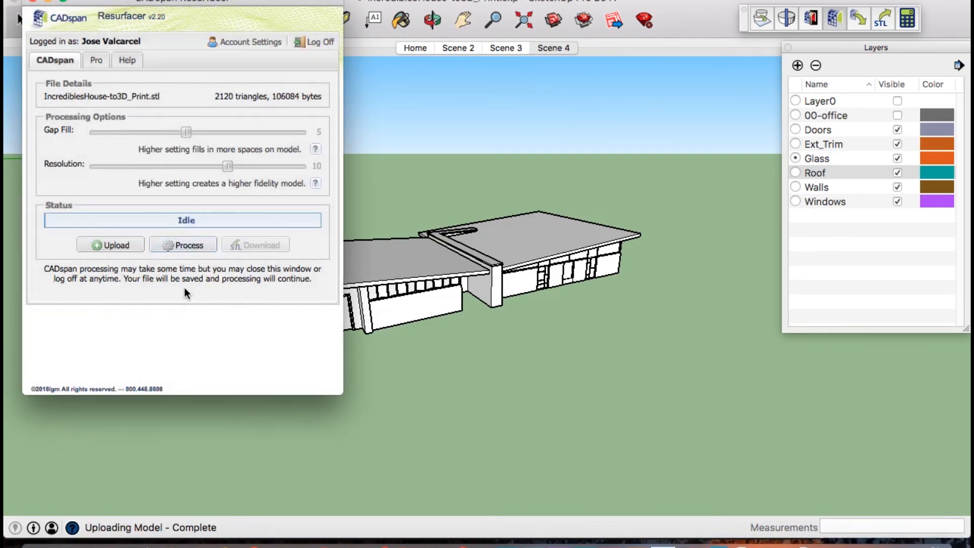
left_click(186, 245)
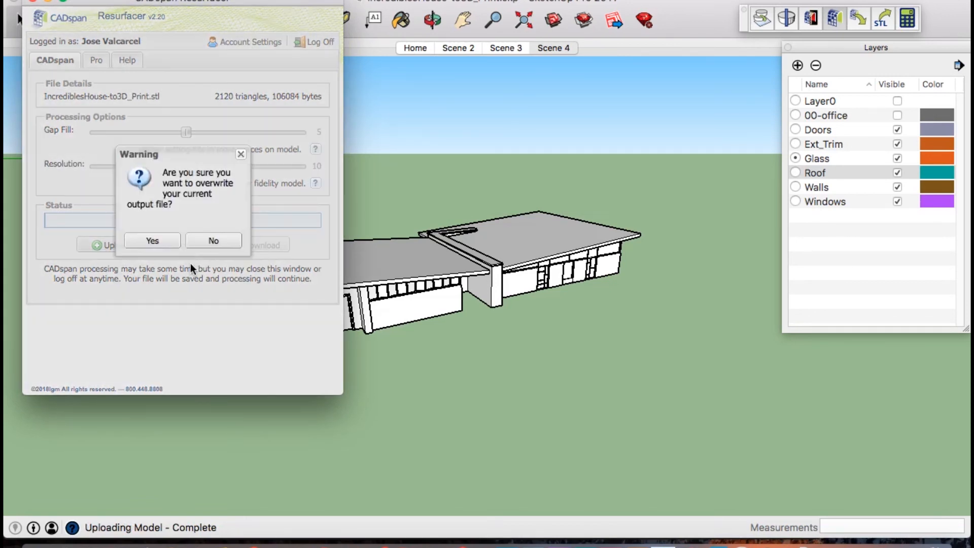
left_click(153, 241)
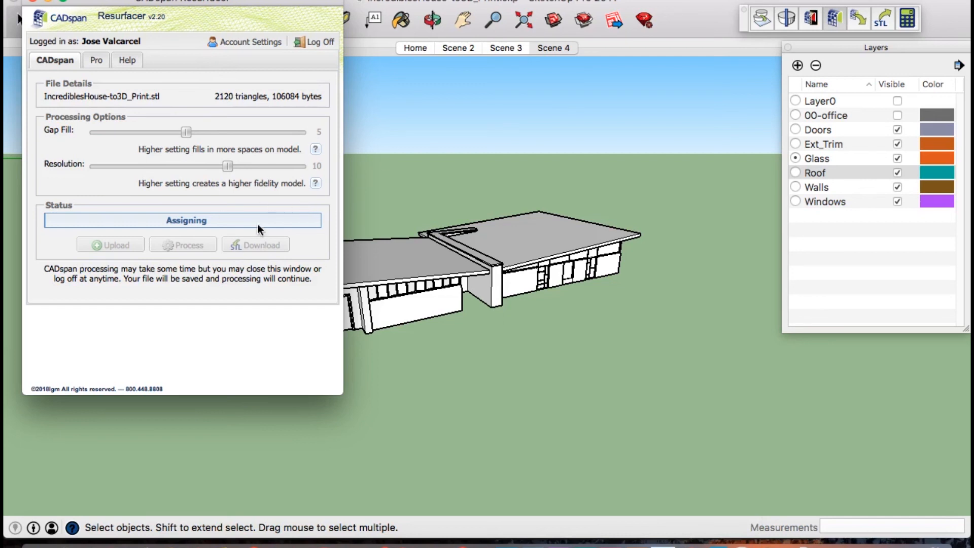
left_click(537, 374)
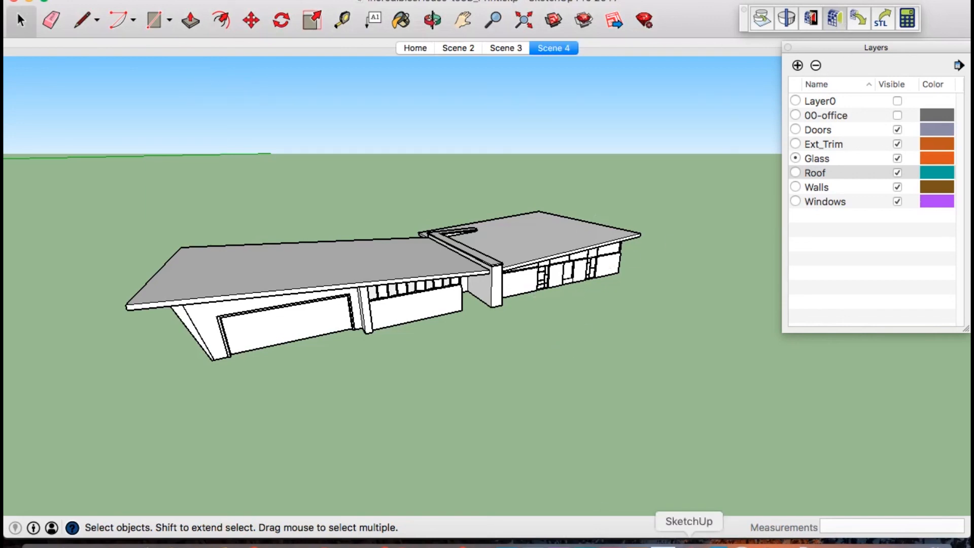
Switch to Cura and load Incredibles_In_MM.stl from the 3DPrint folder
left_click(714, 543)
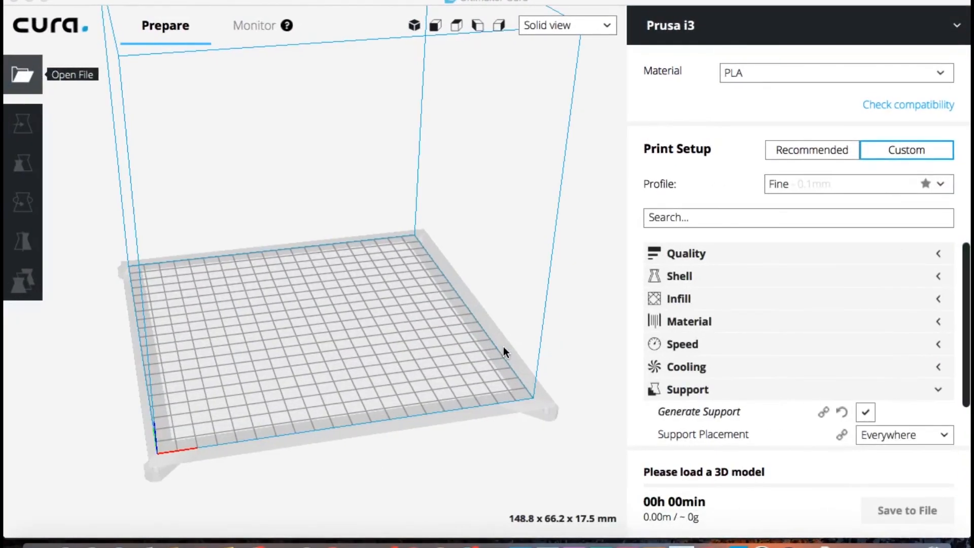
scroll(353, 190, "up", 5)
scroll(352, 219, "down", 10)
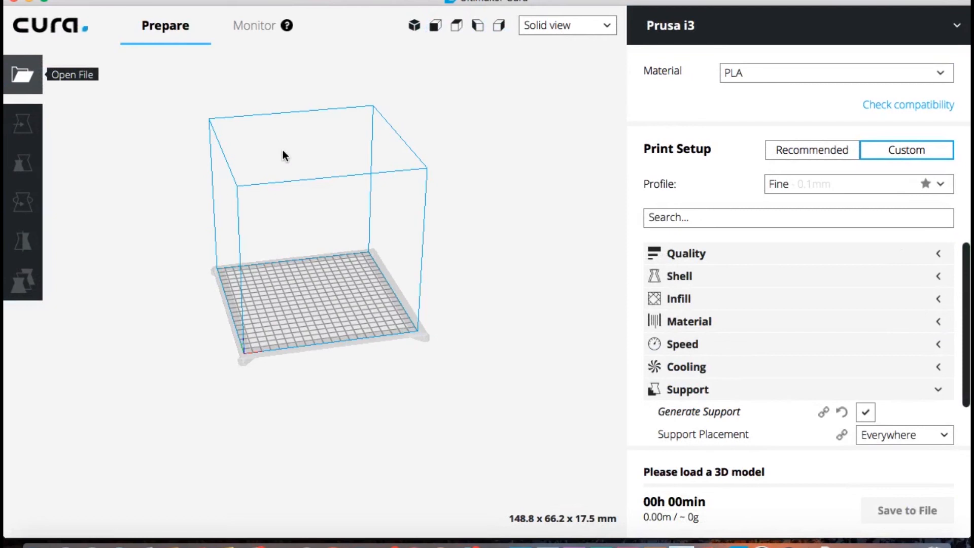
left_click(24, 75)
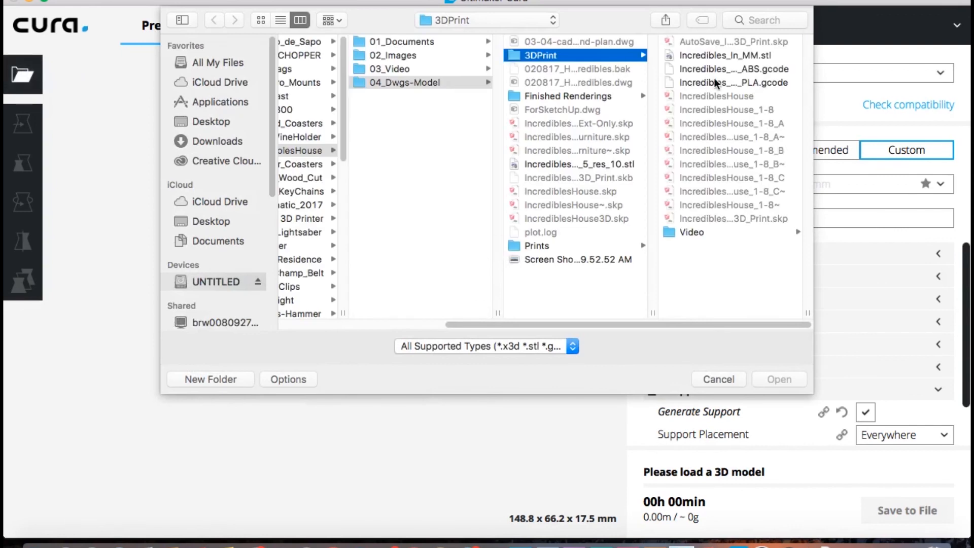
left_click(746, 54)
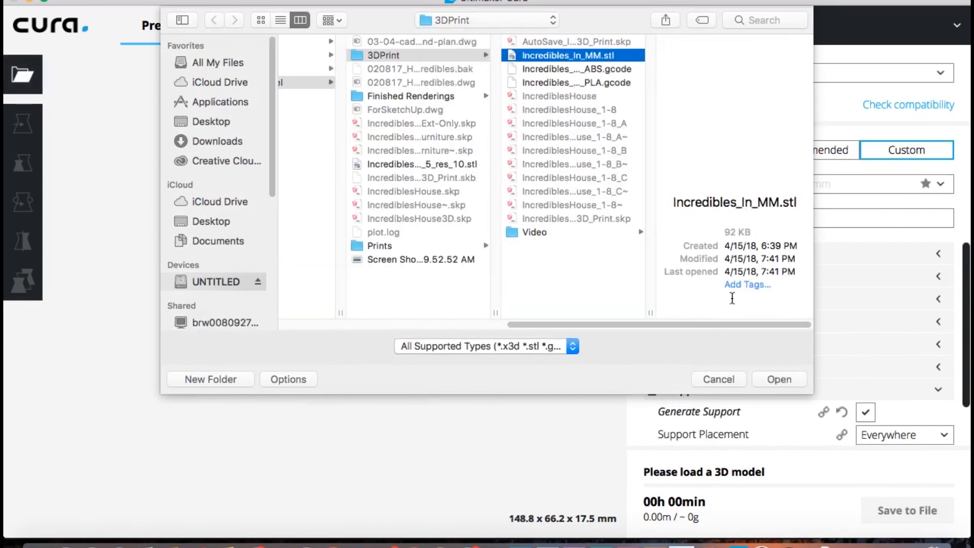
left_click(779, 379)
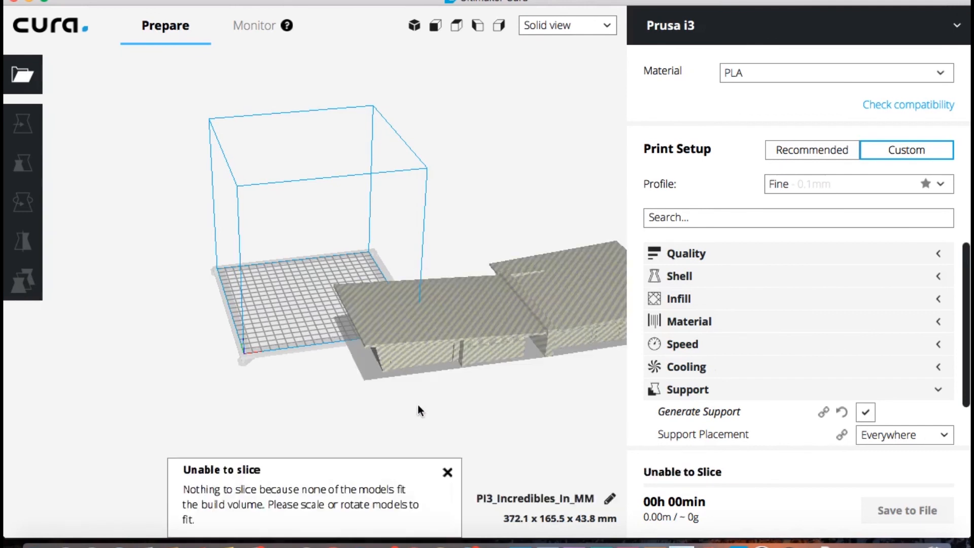
Shift the imported house to about X 33.5 mm, Y 100 mm, and scale it uniformly to 40%
left_click(555, 298)
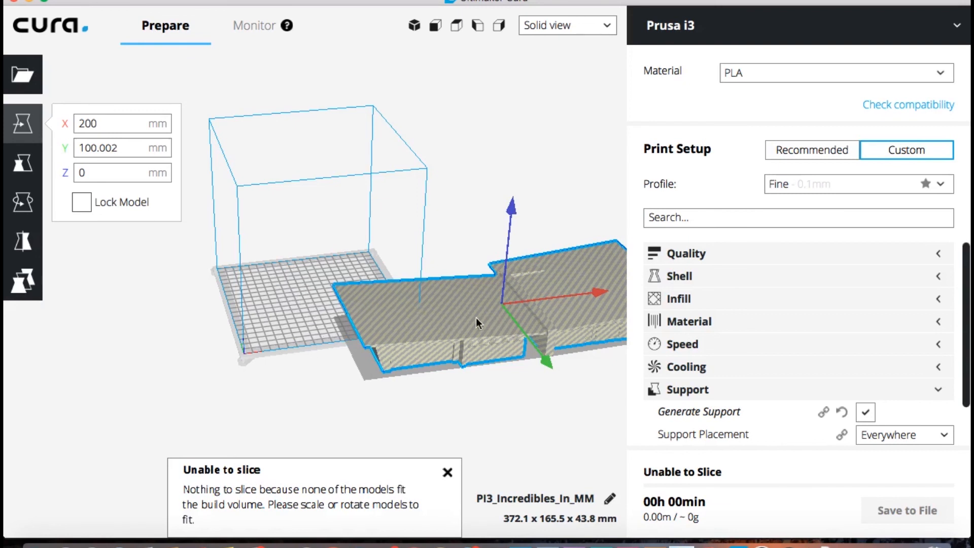
left_click_drag(554, 298, 428, 313)
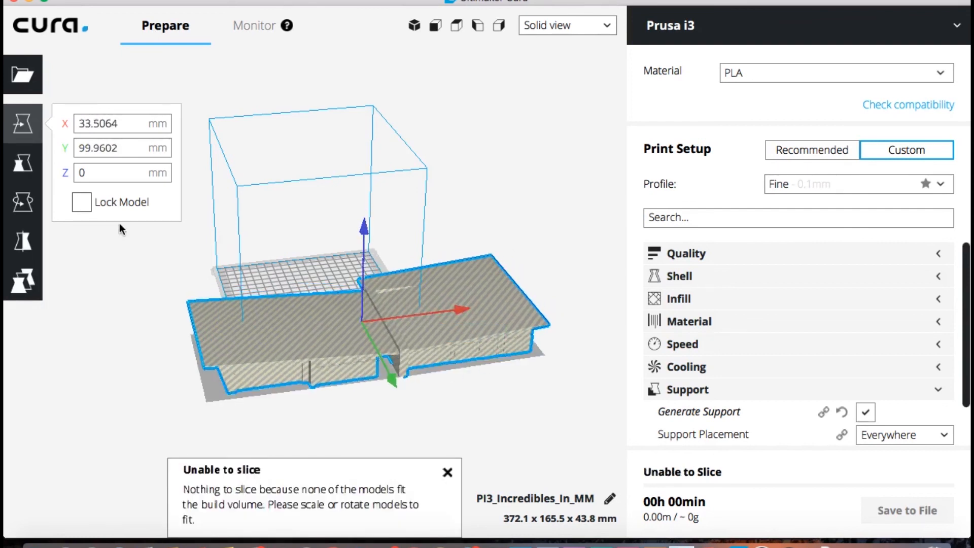
left_click(29, 166)
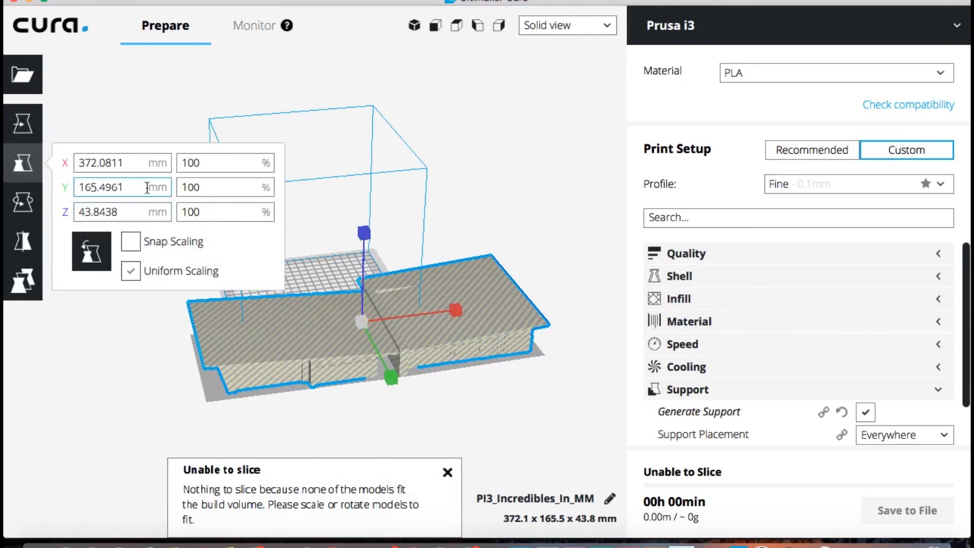
left_click_drag(221, 162, 175, 161)
type("40")
left_click(211, 181)
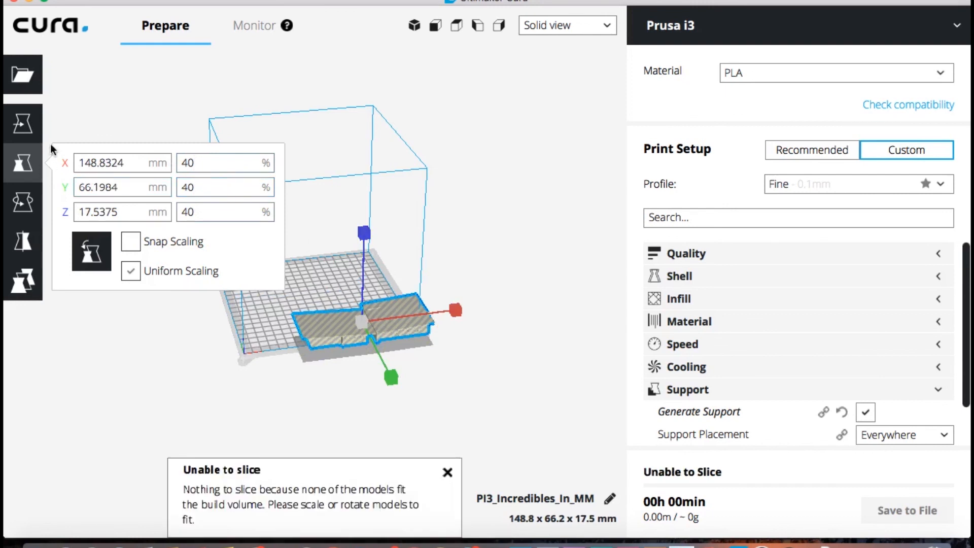
Move the scaled house fully inside the build plate, at about X -4.5 mm and Y 16.5 mm
left_click(23, 124)
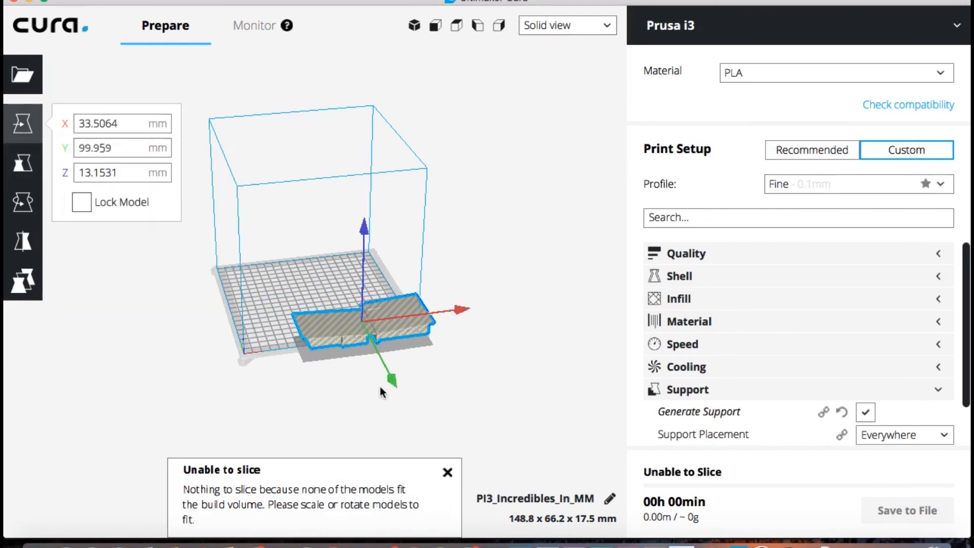
left_click_drag(386, 372, 357, 336)
left_click_drag(440, 277, 398, 274)
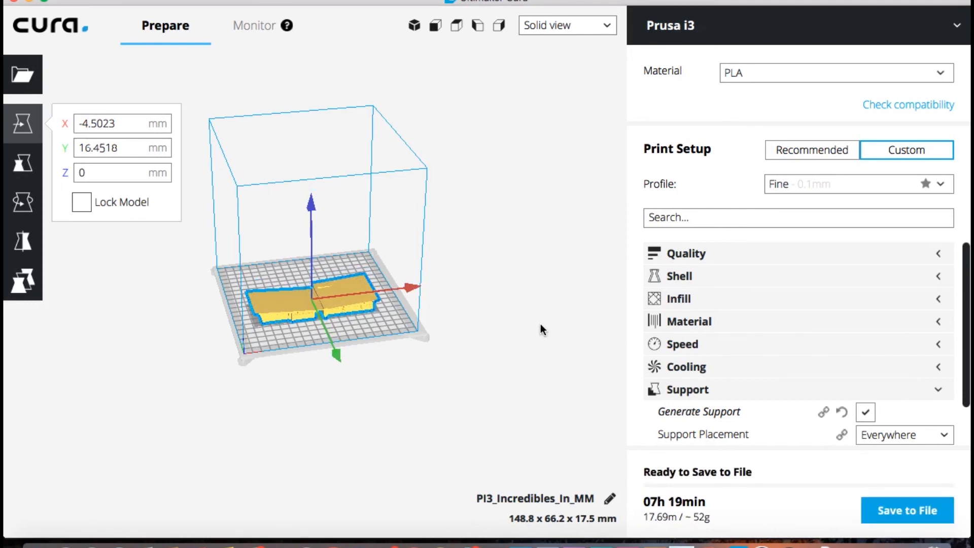
Deselect the house and display it in Layer view from a low angle to inspect its supports
mouse_move(685, 503)
scroll(325, 289, "down", 3)
scroll(315, 289, "up", 4)
scroll(315, 287, "up", 5)
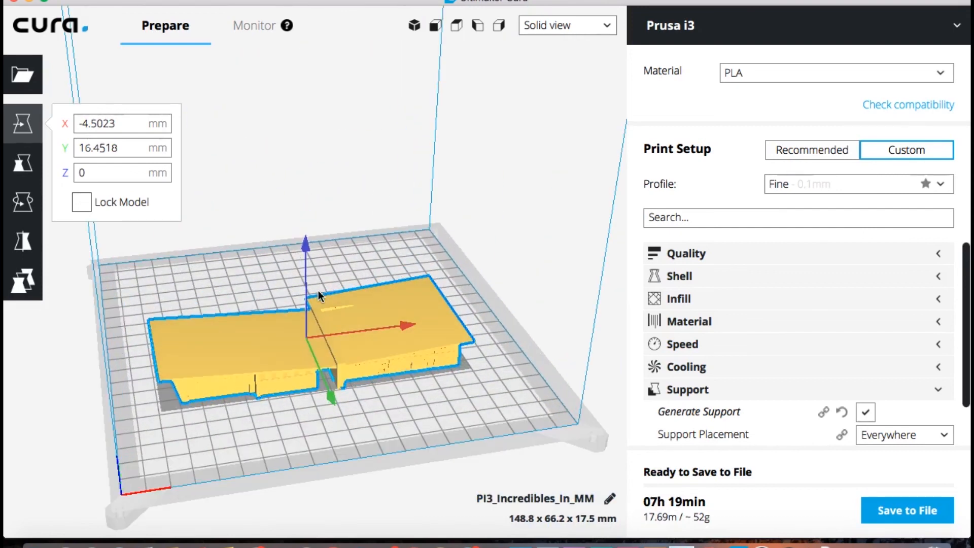
scroll(345, 271, "up", 1)
left_click(336, 169)
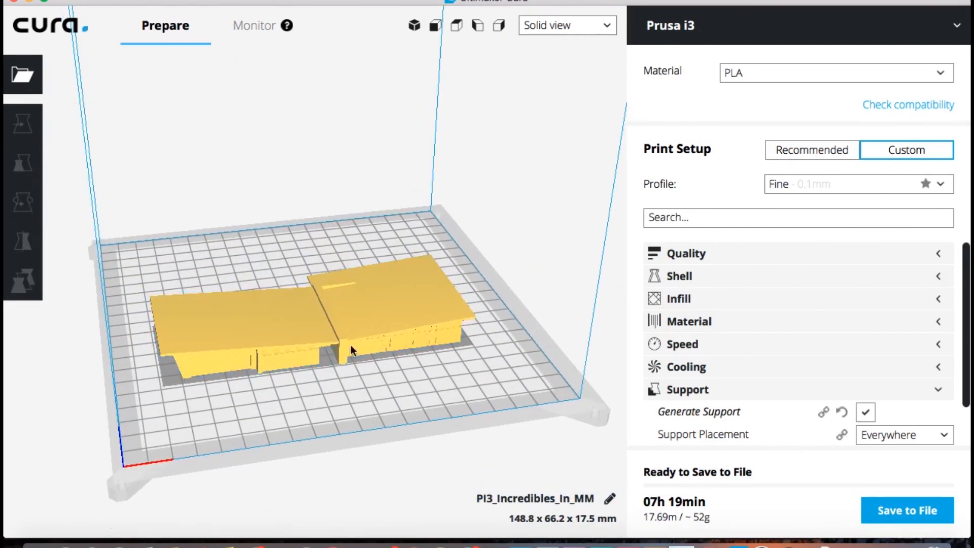
right_click_drag(352, 375, 391, 289)
right_click_drag(460, 184, 507, 196)
left_click(605, 26)
left_click(555, 72)
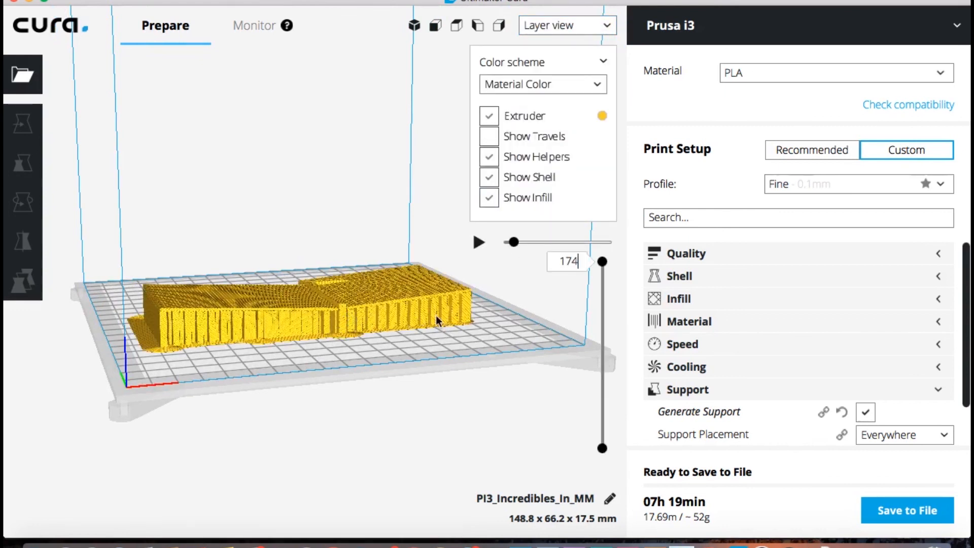
Disable Generate Support and inspect the house's sliced layers without supports
left_click(865, 413)
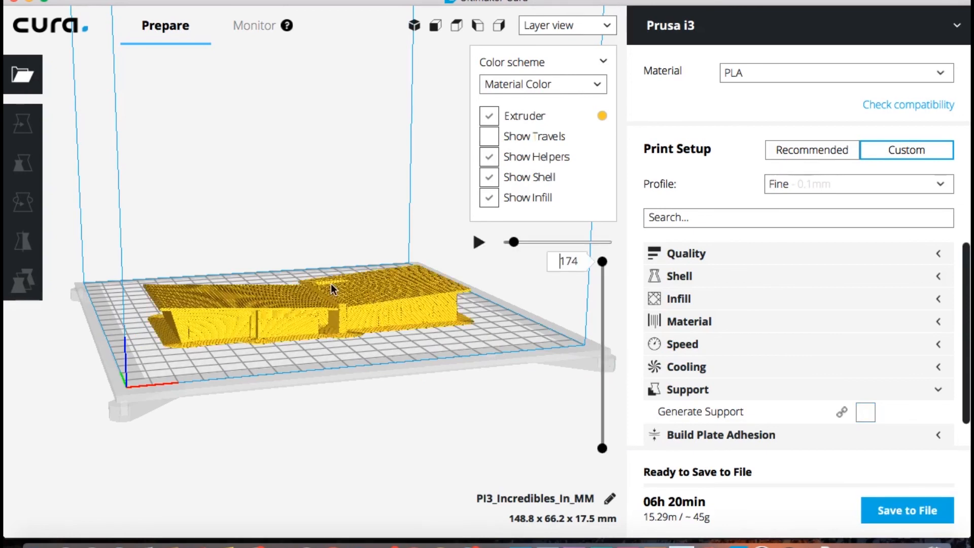
right_click_drag(331, 284, 327, 307)
scroll(327, 307, "up", 3)
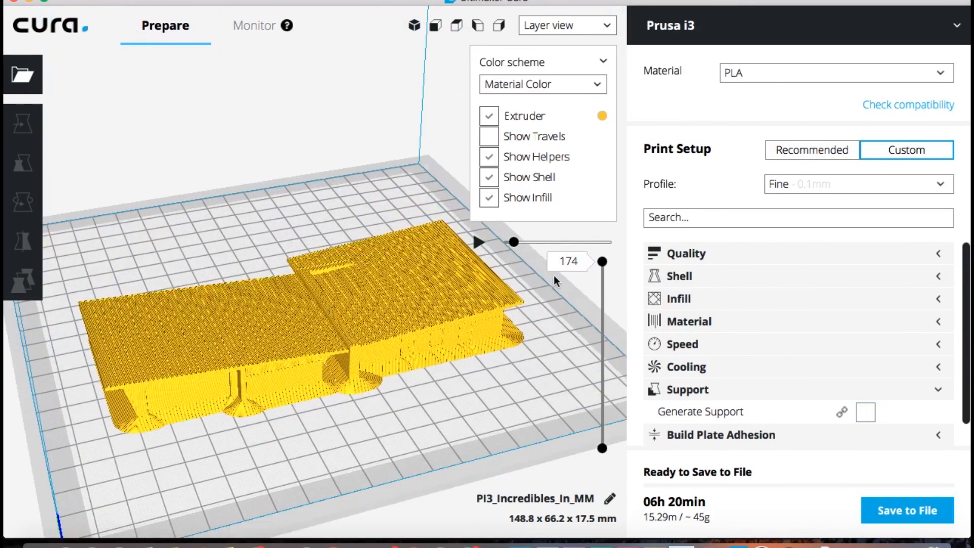
Examine the house's interior infill at layer 88 from above, and return the layer display to layer 172
left_click_drag(601, 260, 604, 349)
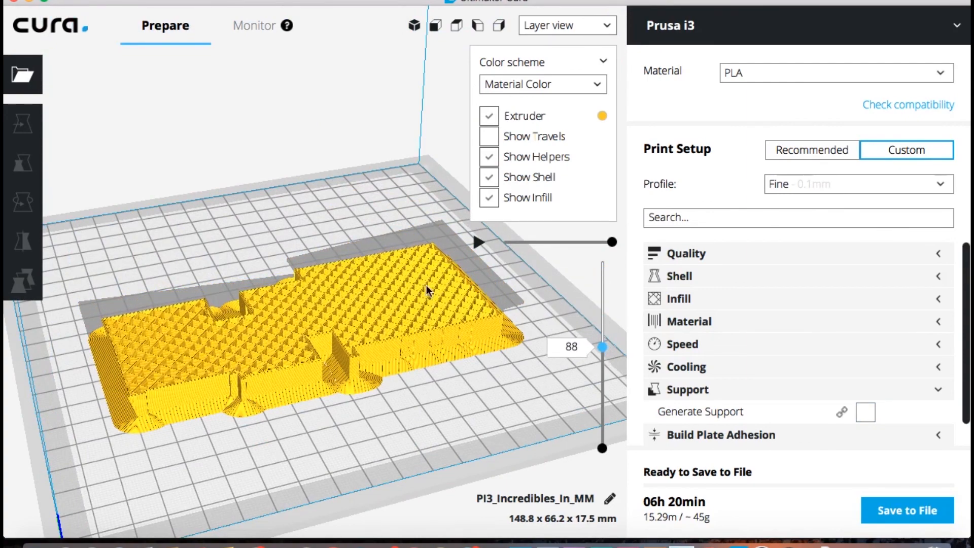
right_click_drag(384, 317, 388, 366)
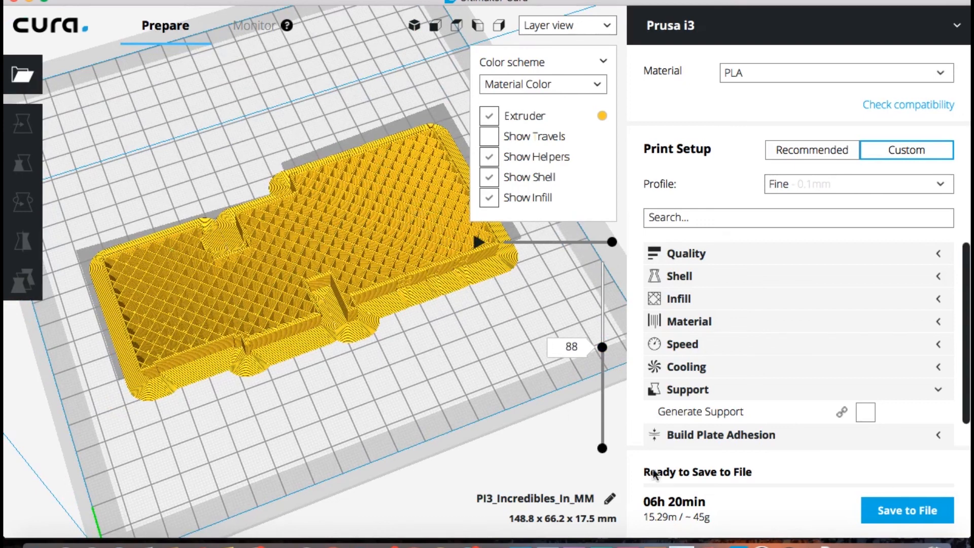
left_click_drag(608, 334, 603, 254)
right_click_drag(437, 222, 434, 199)
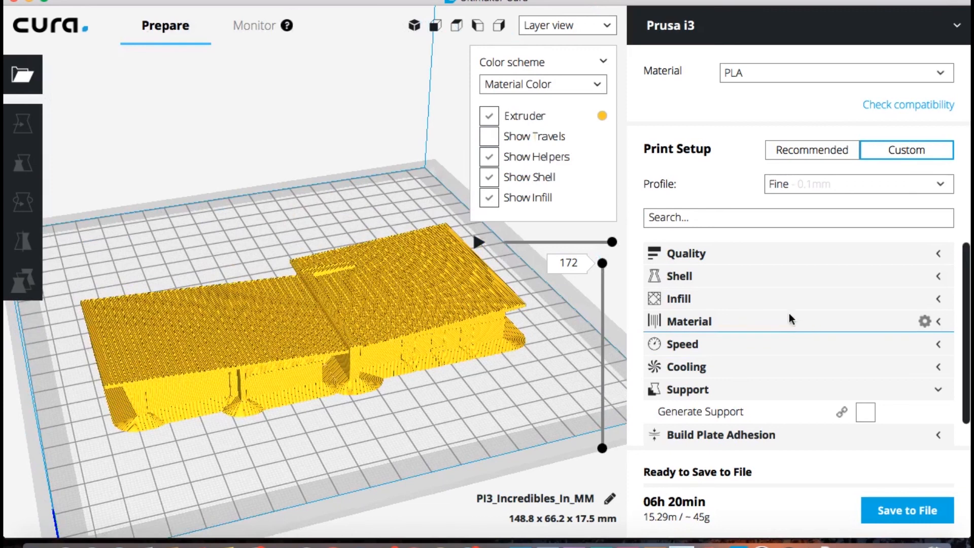
Re-enable Generate Support for the house print
left_click(864, 415)
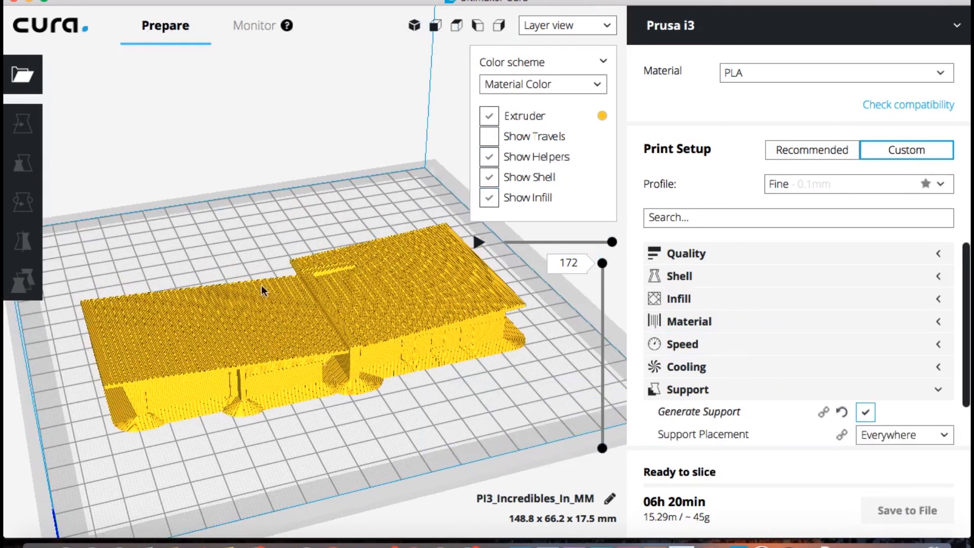